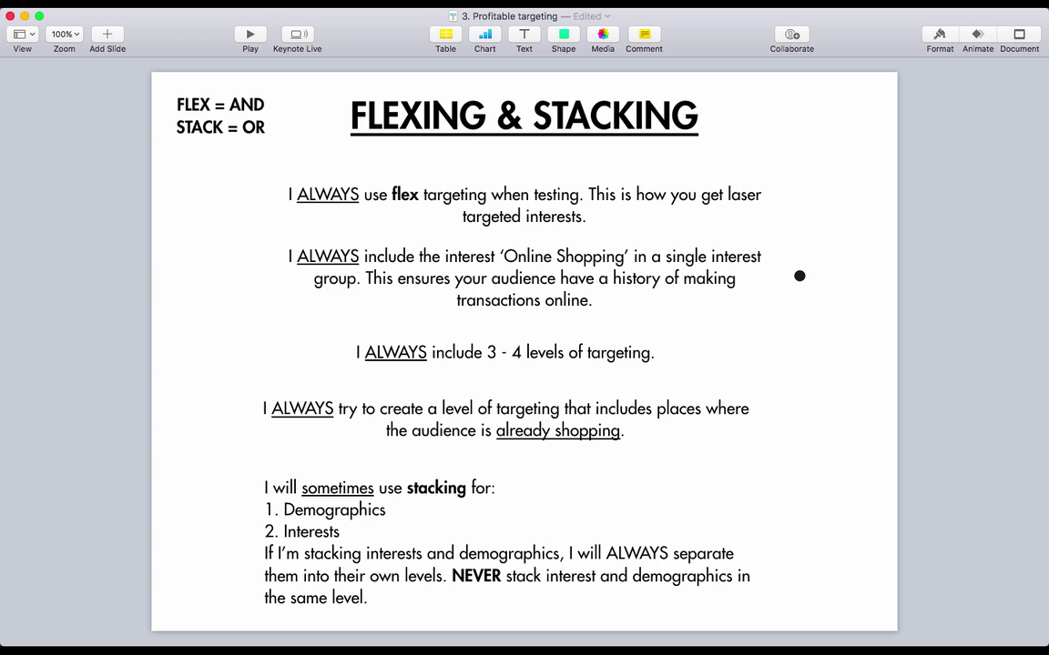
- Step to the flexing slide and back, then emphasise the words FLEX and STACK
key("Down")
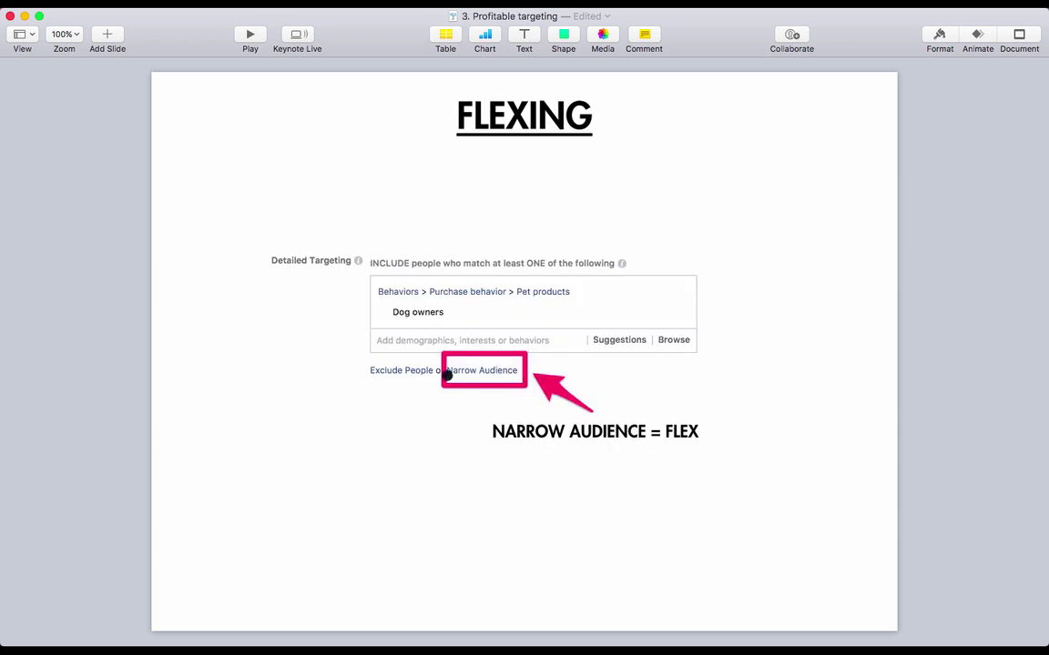
key("Up")
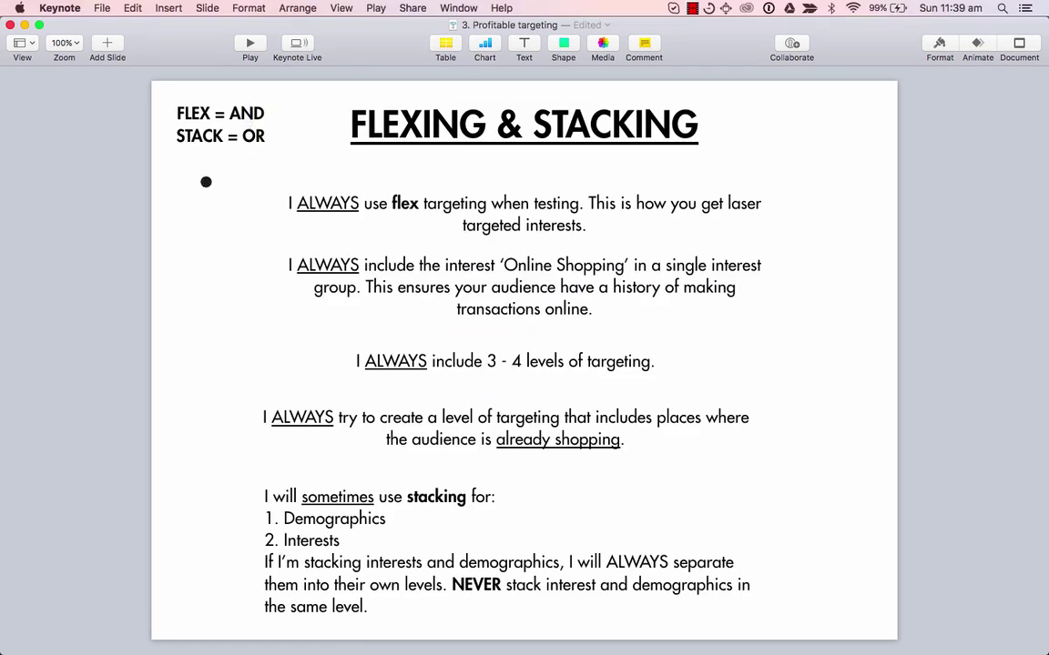
double_click(193, 113)
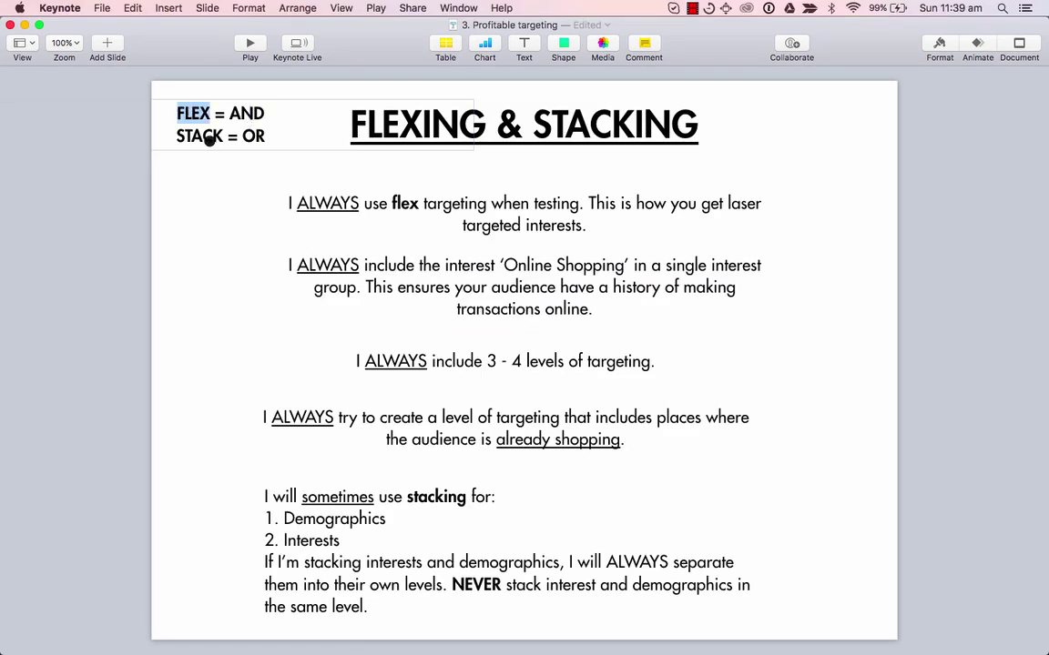
double_click(207, 135)
left_click(192, 111)
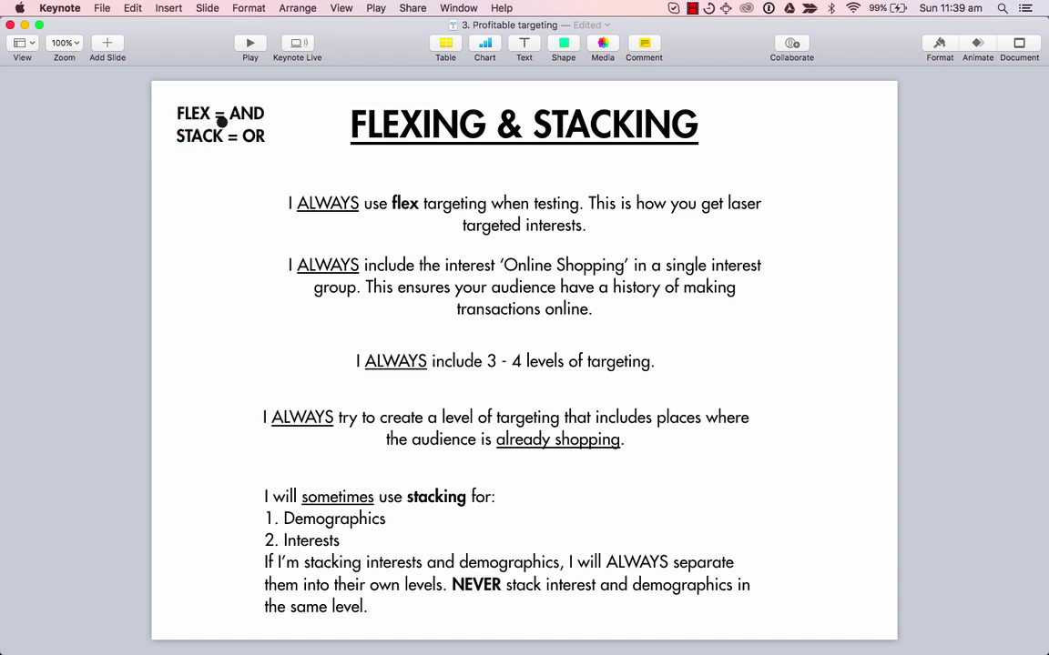
- Emphasise the lines FLEX = AND and STACK = OR, point out the Online Shopping paragraph, then switch to Chrome
triple_click(196, 115)
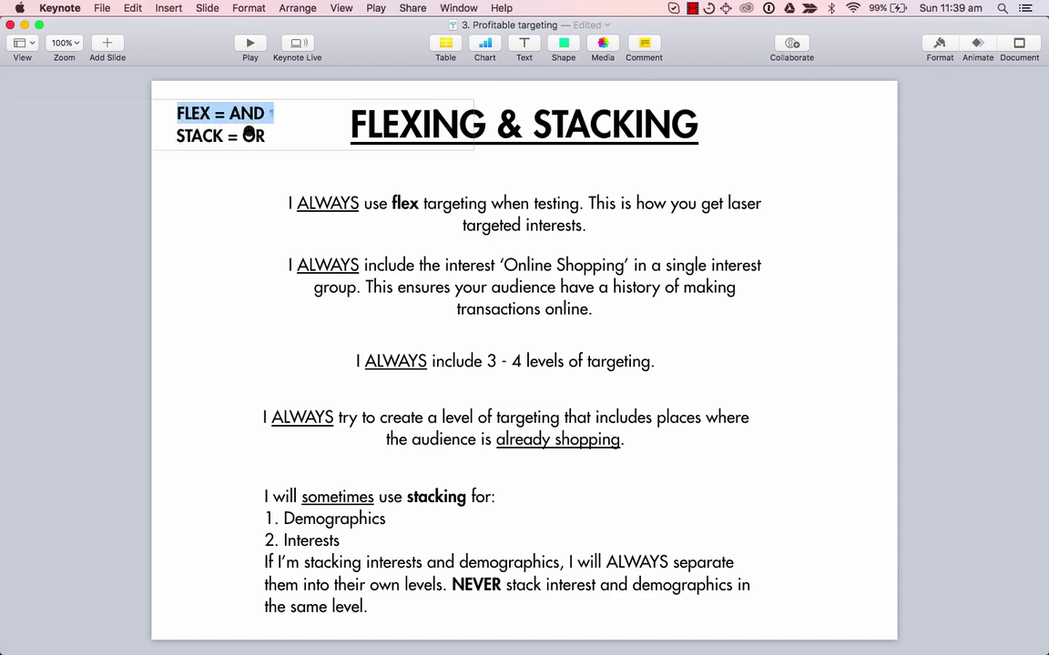
triple_click(201, 136)
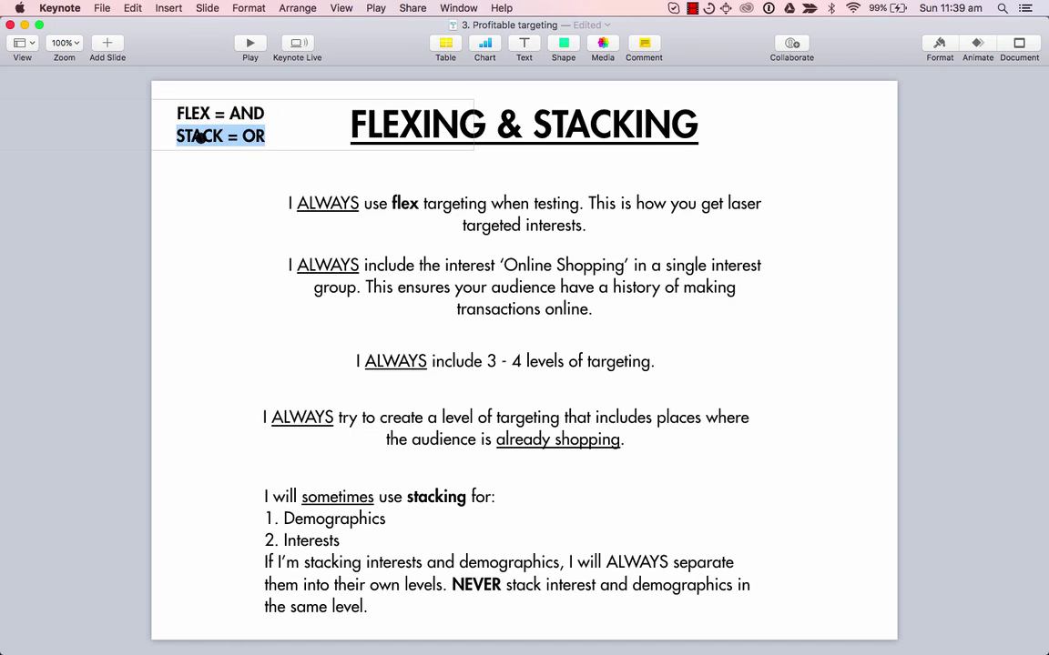
left_click(582, 260)
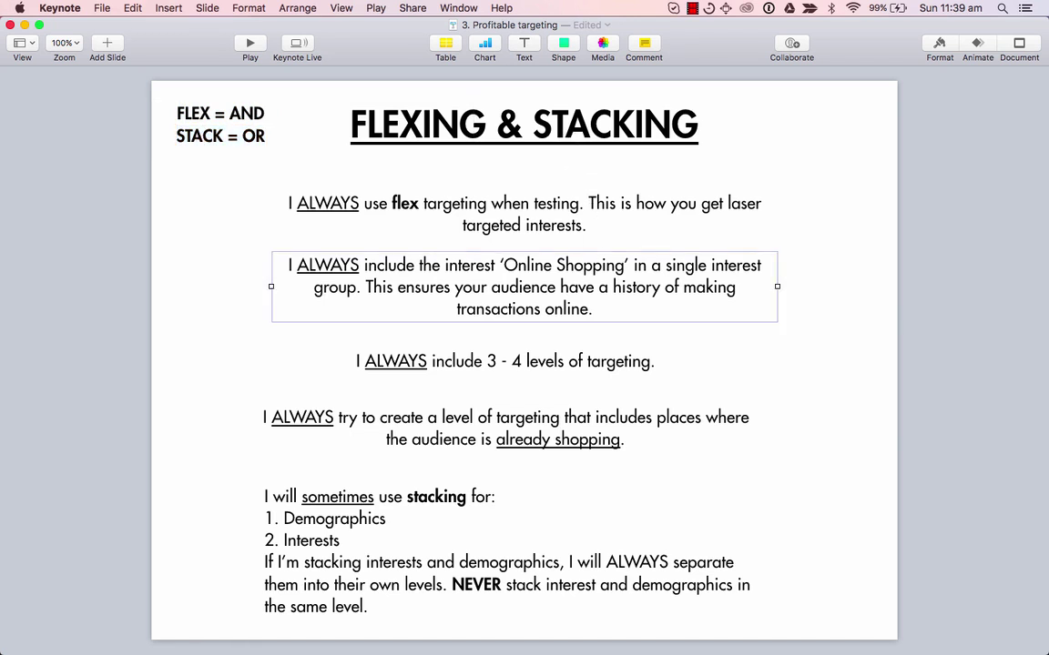
key("super+Tab")
- Put Chrome in full screen and start a new ad set, scrolling to its Audience section
key("ctrl+super+f")
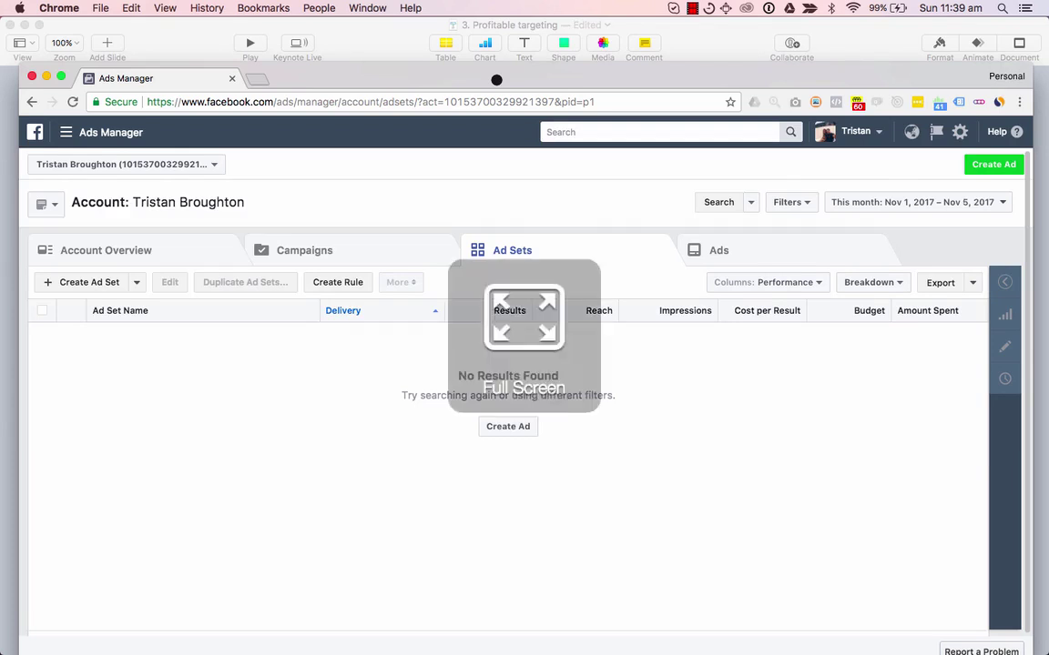
left_click(87, 237)
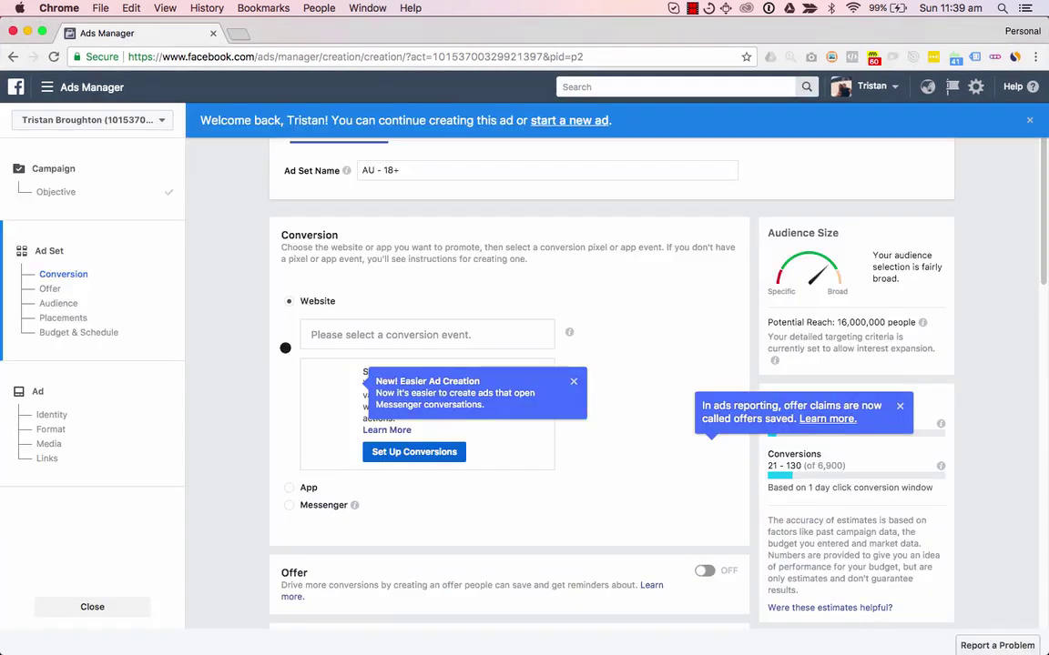
scroll(906, 217, "down", 3)
scroll(905, 216, "down", 2)
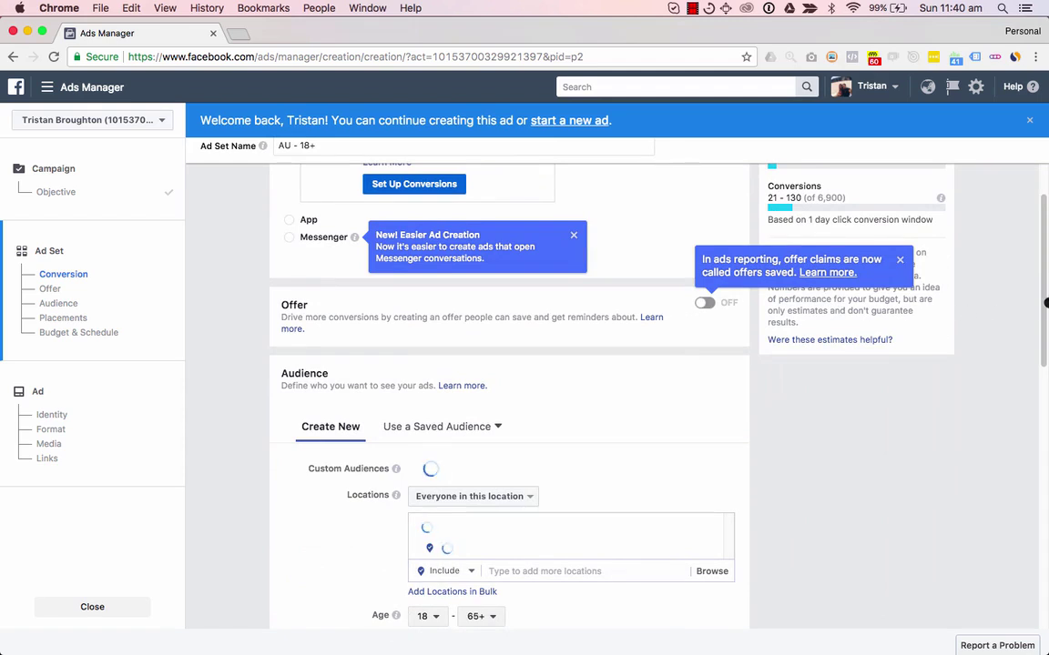
scroll(1041, 346, "down", 8)
scroll(360, 330, "up", 1)
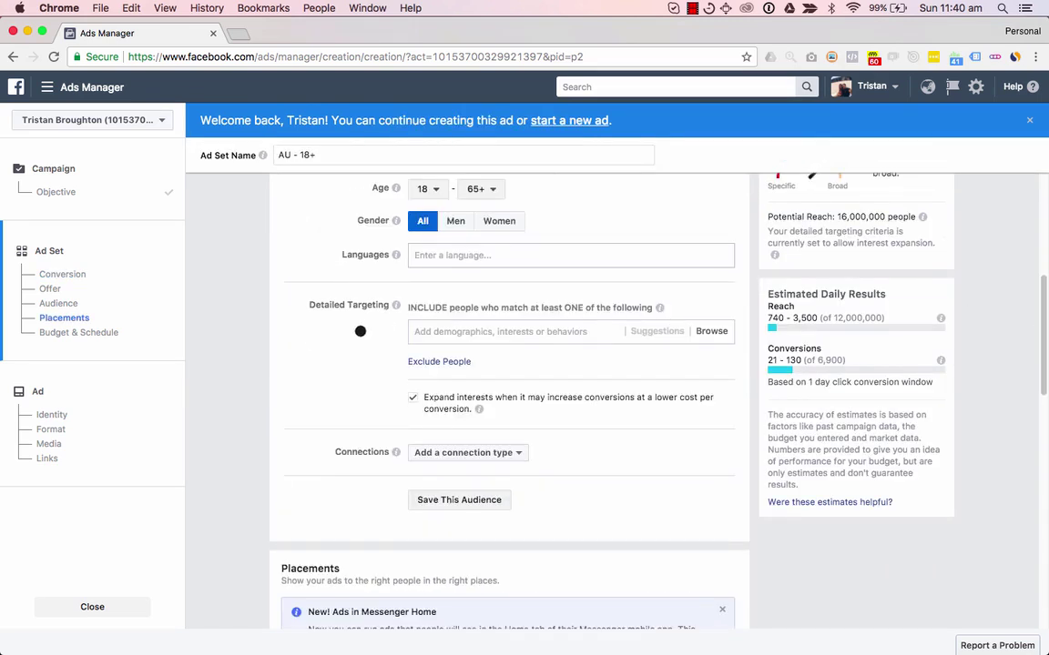
- Add the Dogs interest as the first Detailed Targeting entry
left_click(506, 332)
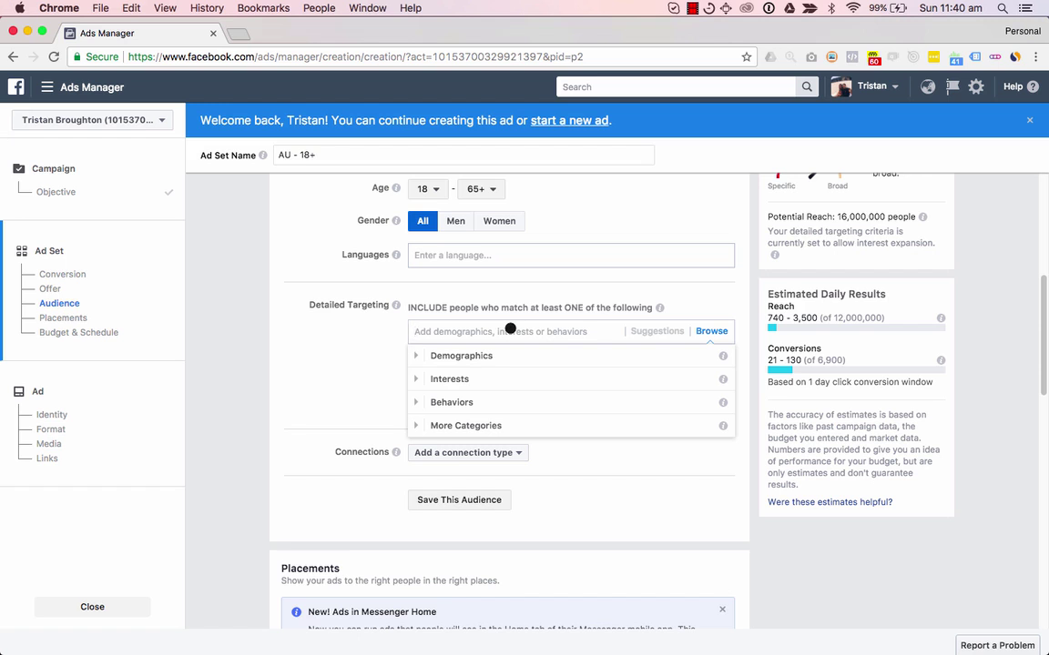
type("dogs")
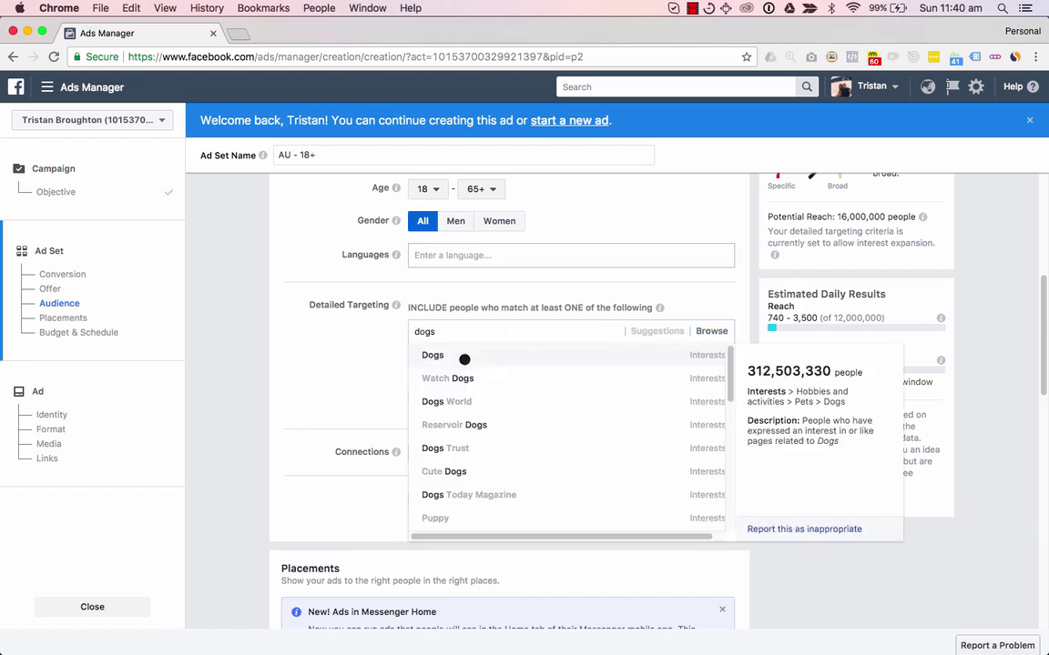
left_click(464, 360)
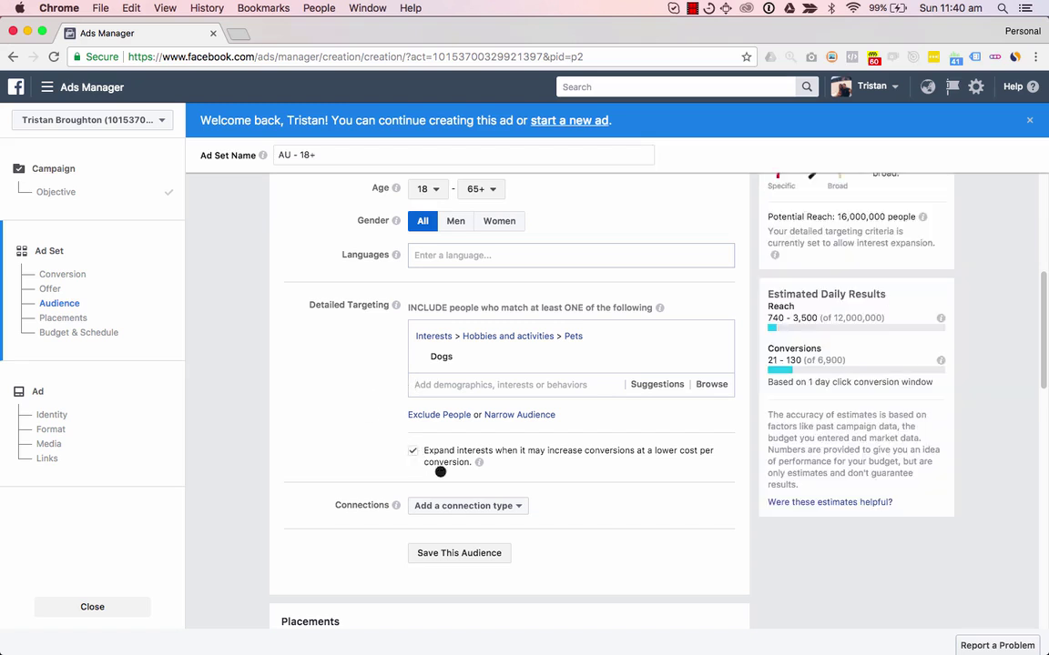
- Add a second must-also-match level with the I Love Dogs interest and compare audience sizes
left_click(521, 415)
left_click(526, 440)
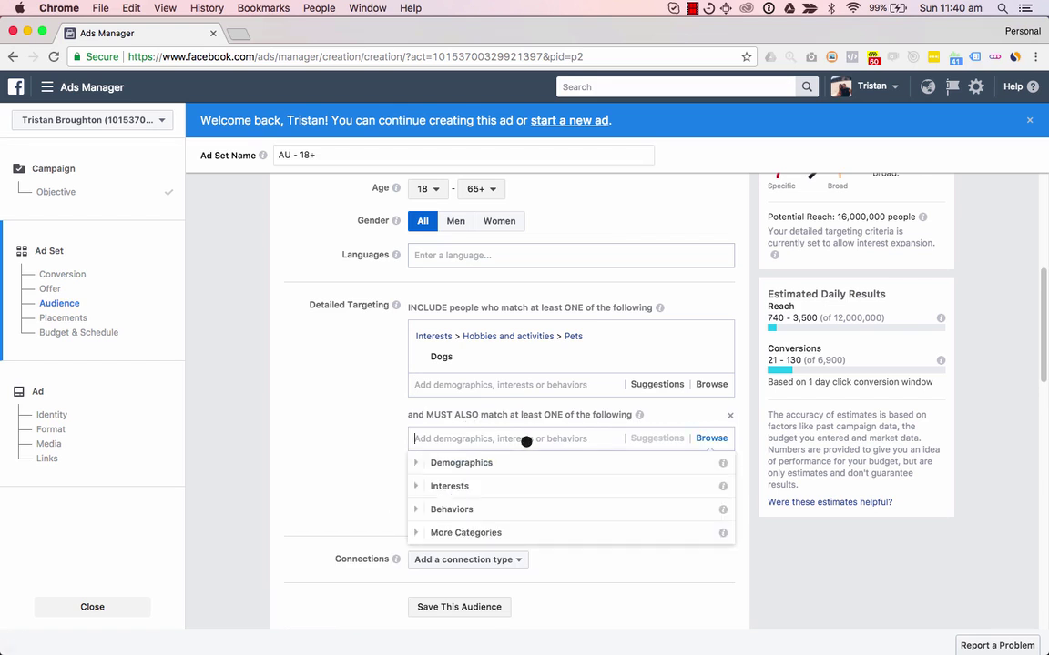
type("i love d")
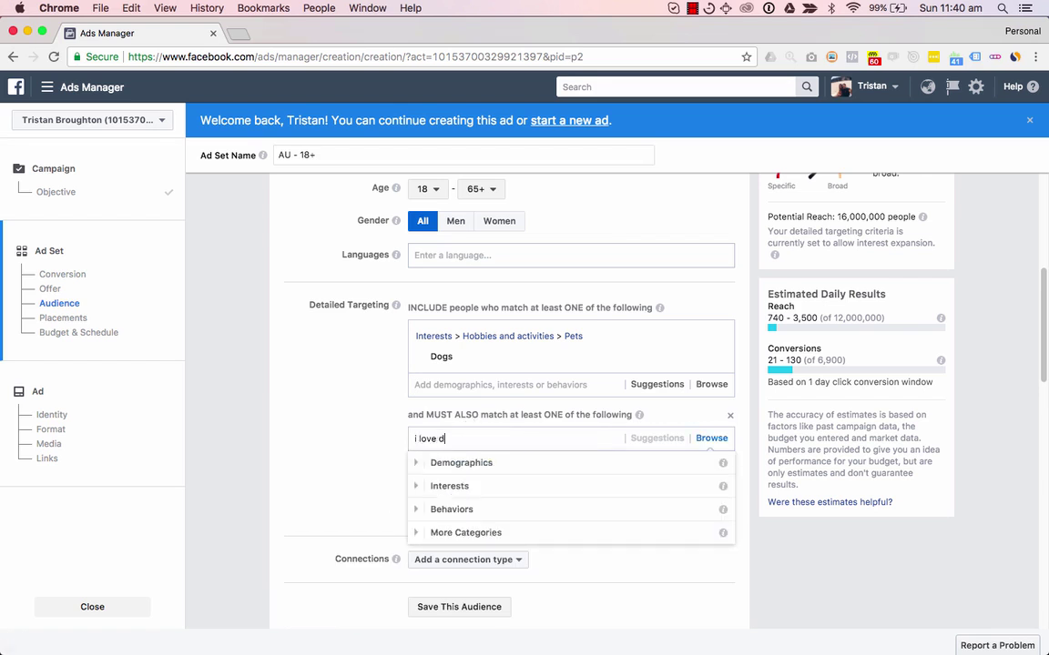
type("ogs")
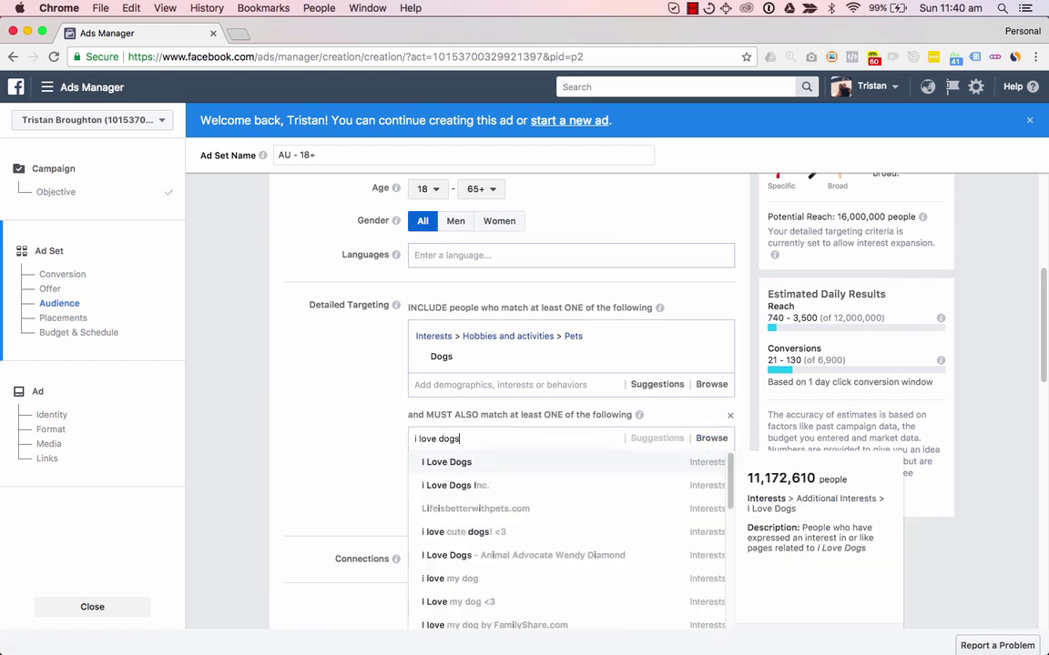
left_click(450, 464)
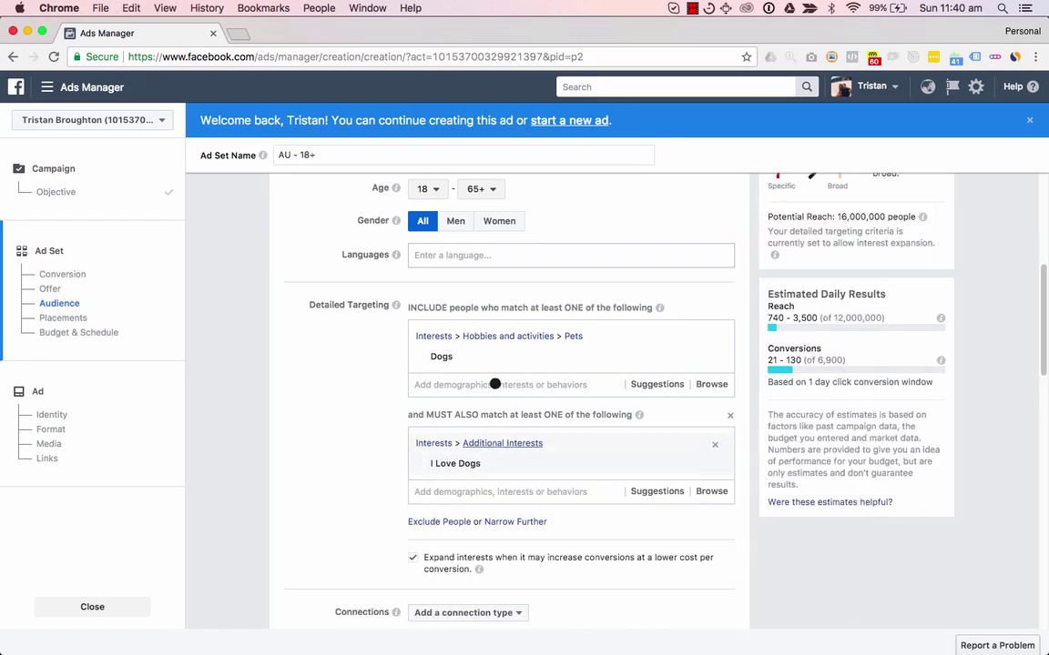
mouse_move(434, 356)
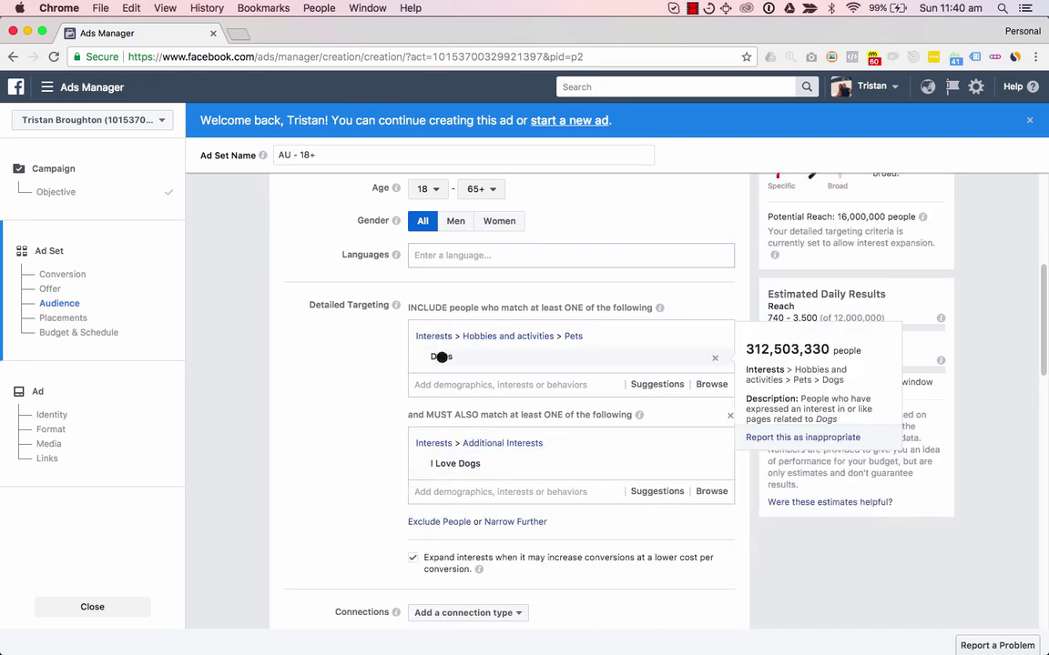
mouse_move(437, 468)
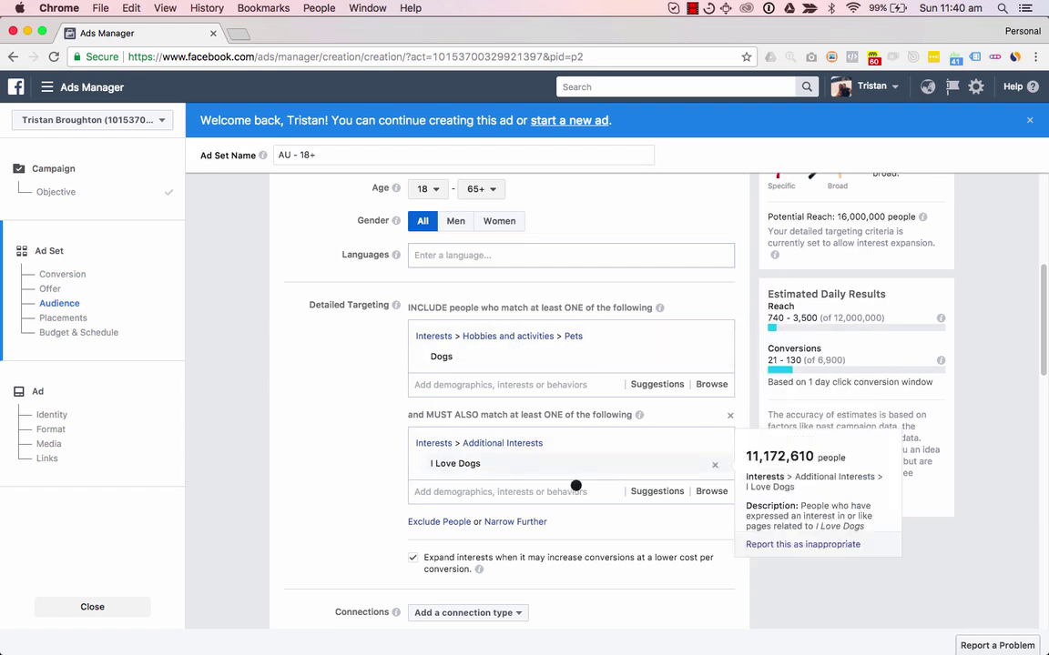
- Add a third must-also-match level with Dogs, then review the estimated reach of 740–3,500
scroll(860, 556, "down", 1)
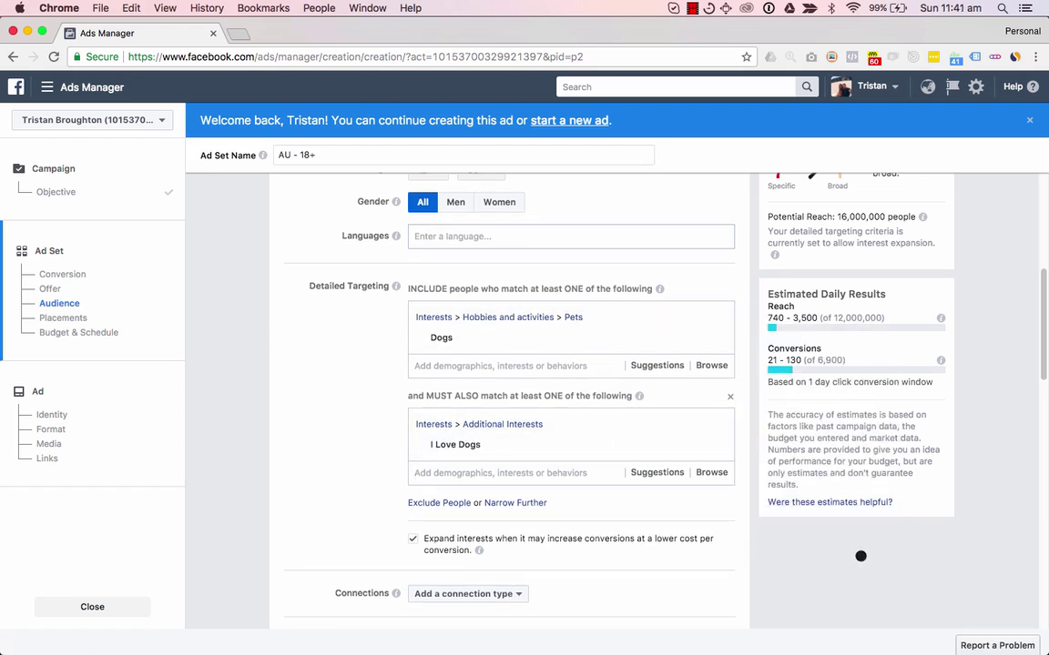
left_click(515, 502)
left_click(539, 527)
type("dog")
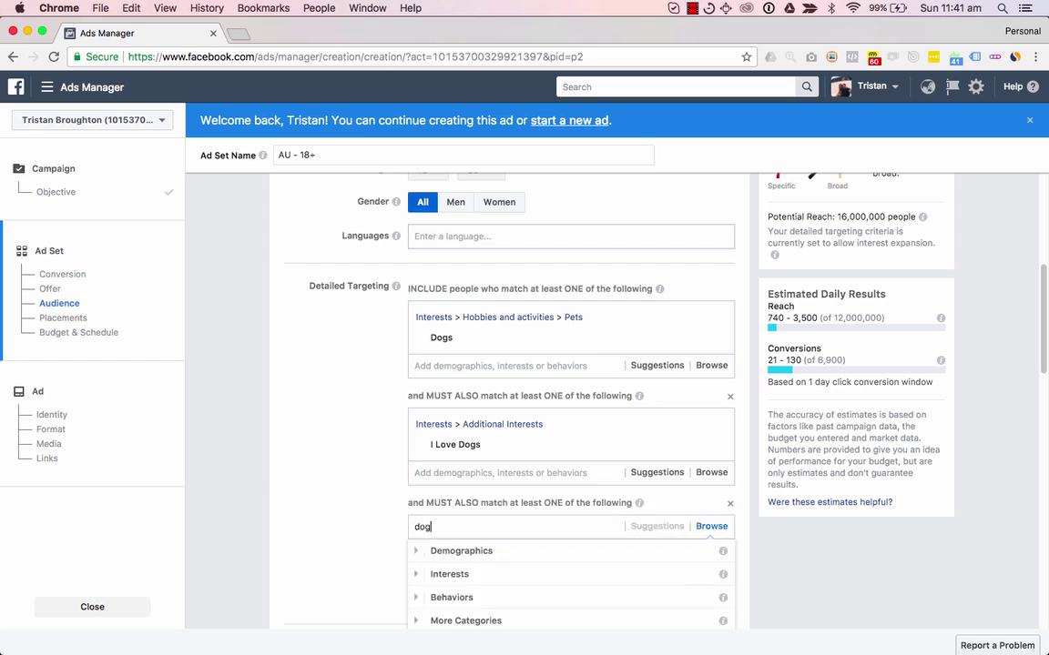
key("Return")
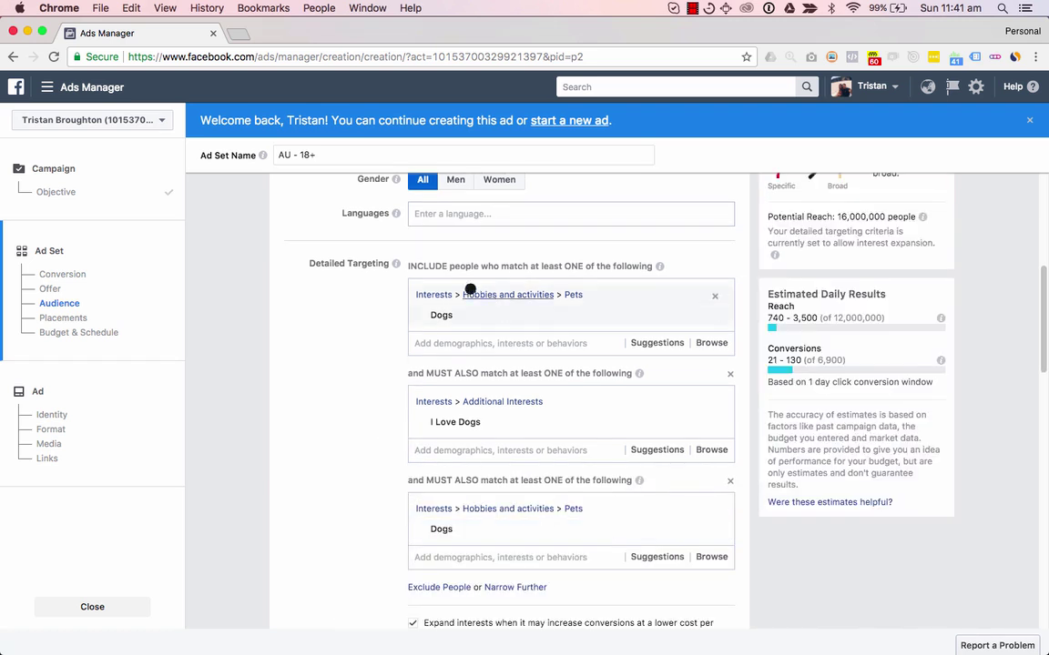
mouse_move(448, 318)
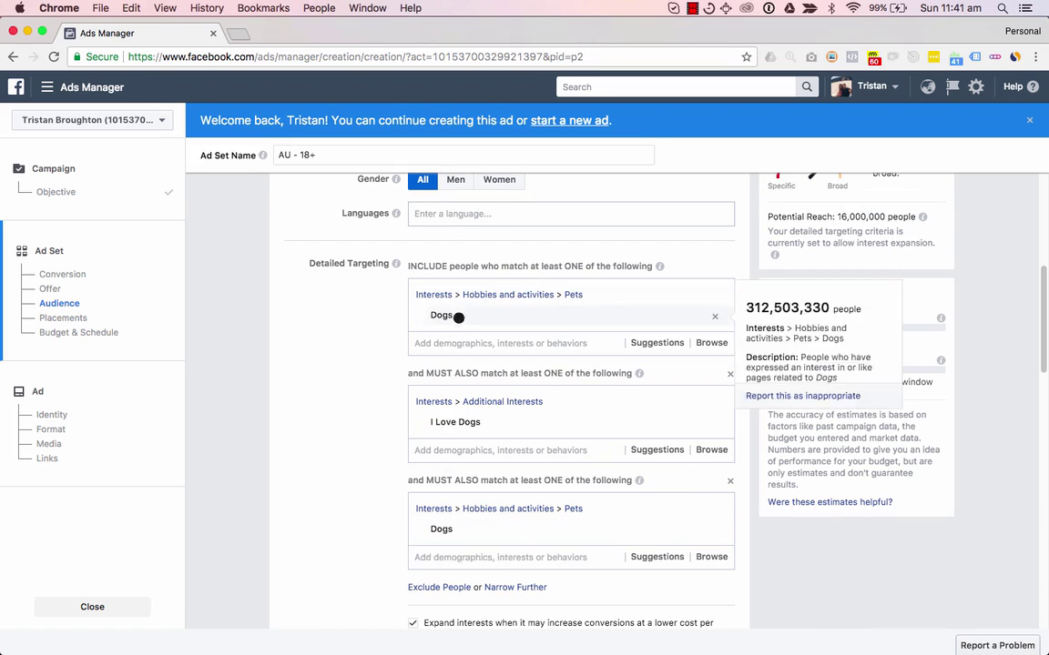
mouse_move(446, 427)
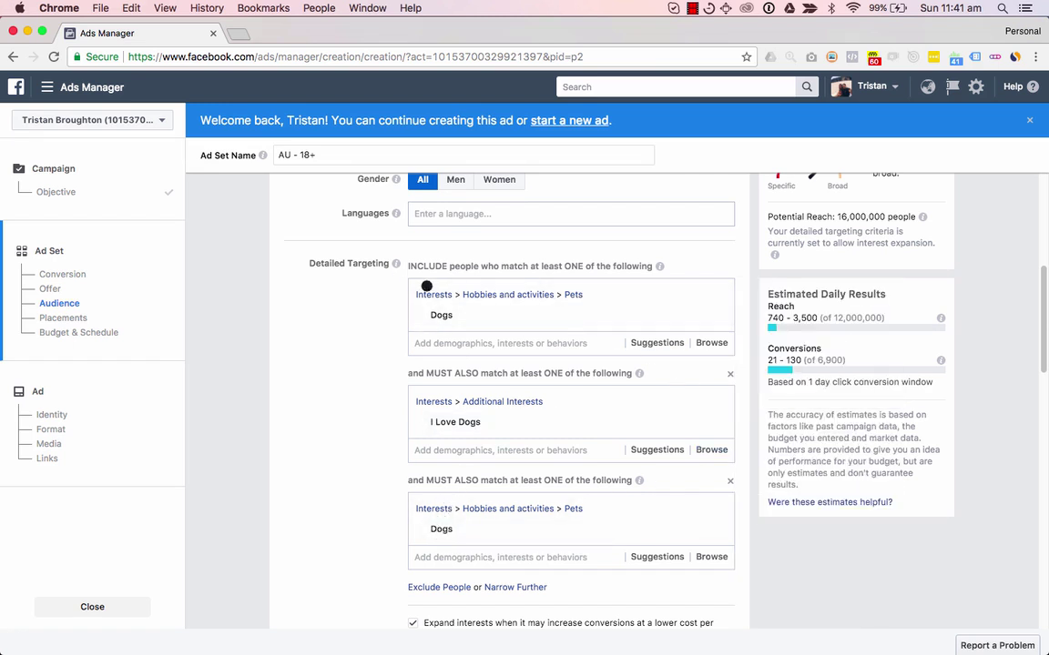
mouse_move(714, 429)
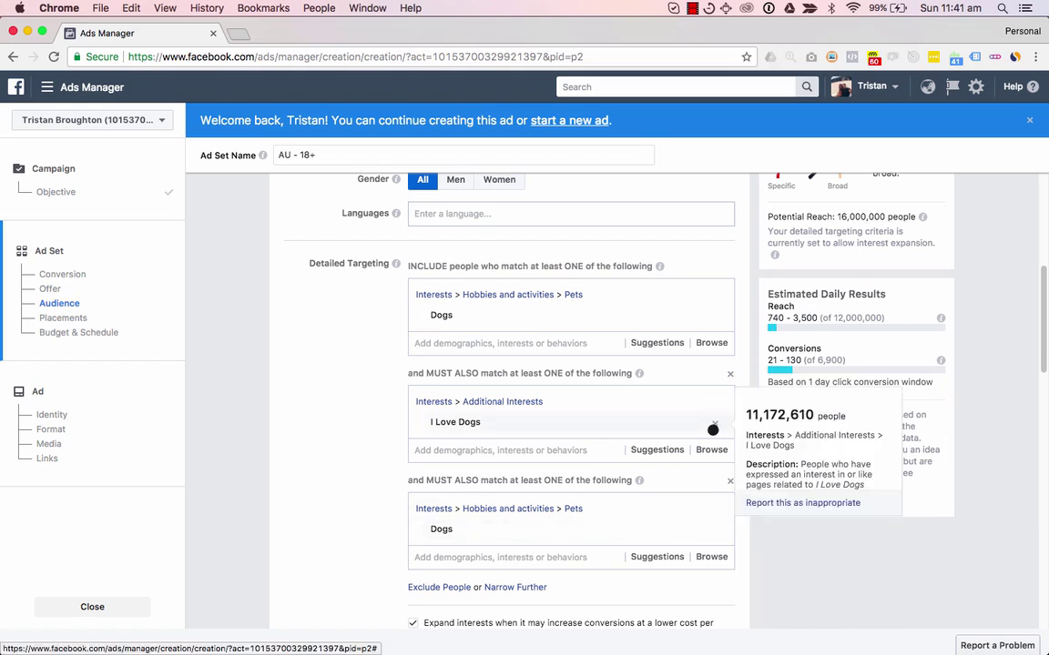
- Add Dog Lovers and Dog Lovers Club from Suggestions to the first targeting level
left_click(504, 344)
left_click(360, 428)
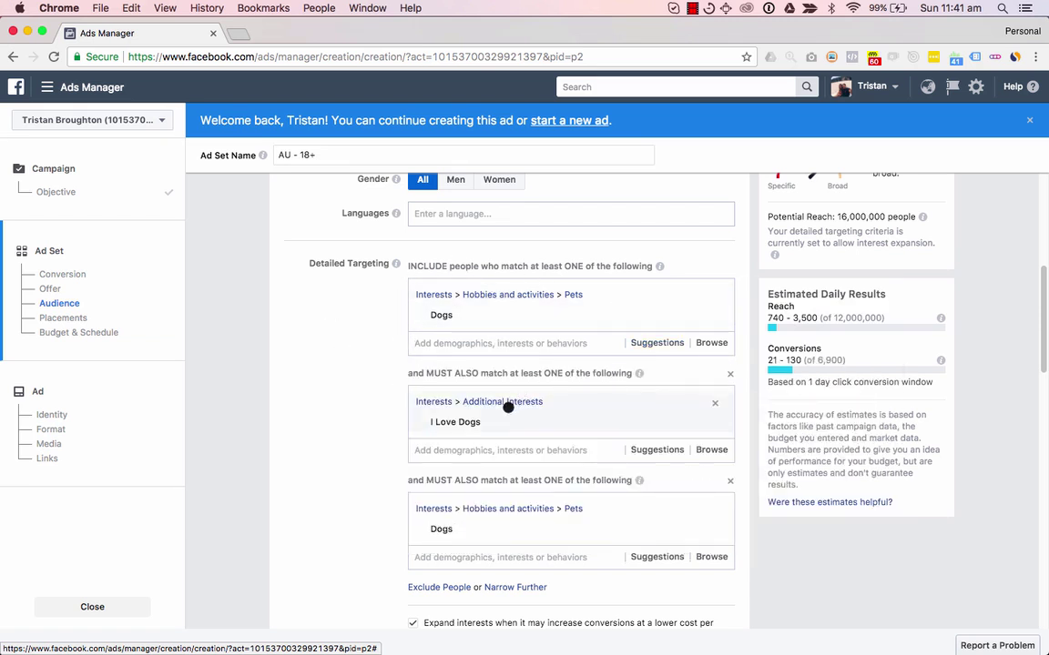
left_click(476, 343)
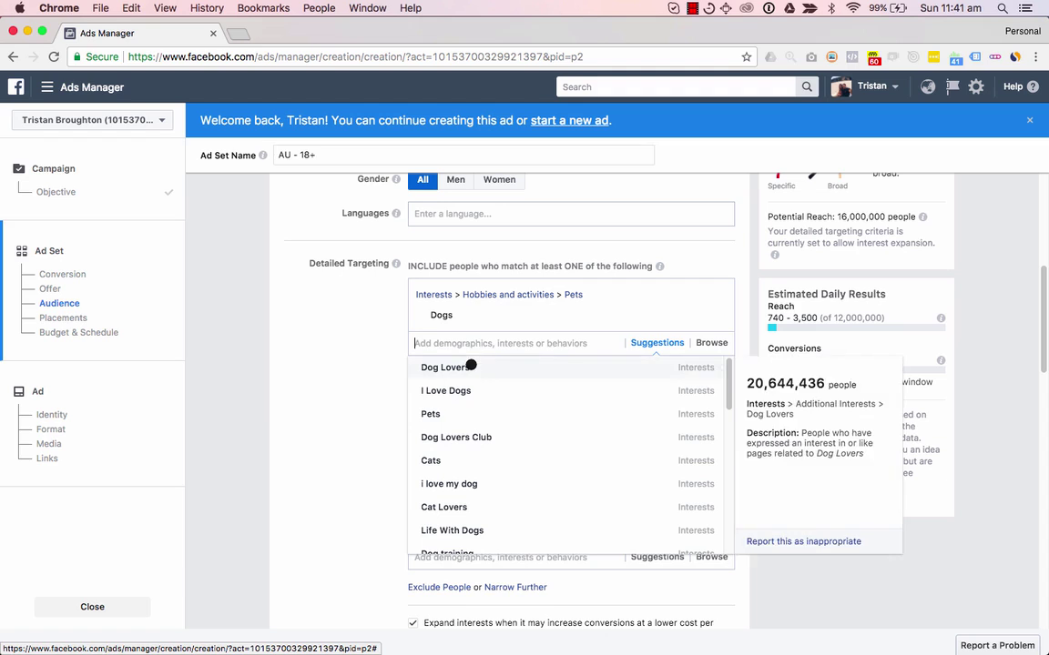
left_click(471, 366)
left_click(476, 390)
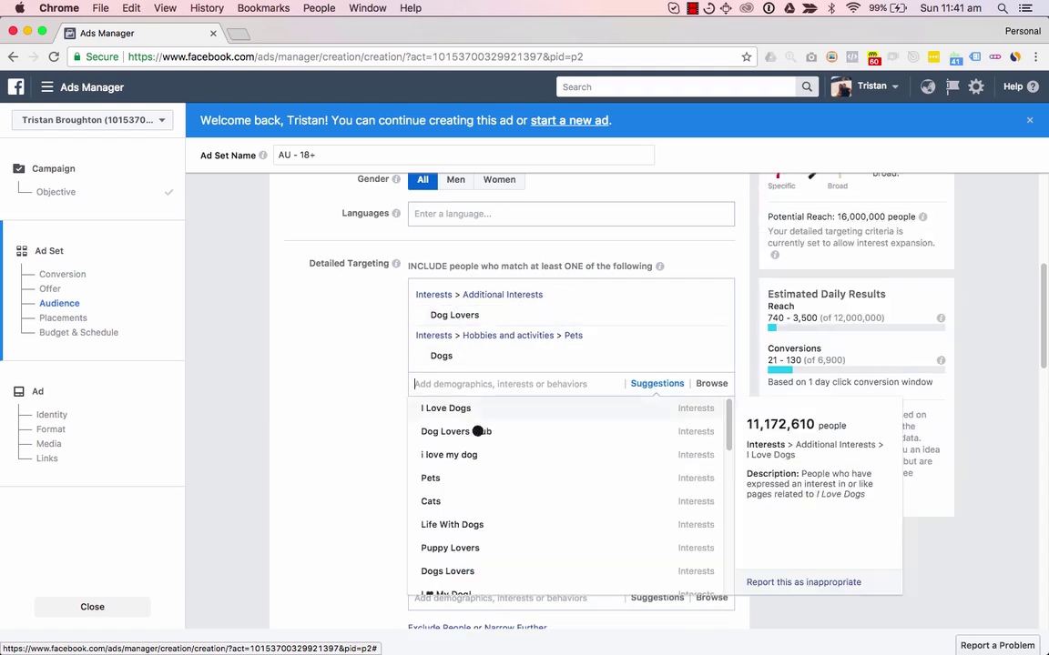
key("Return")
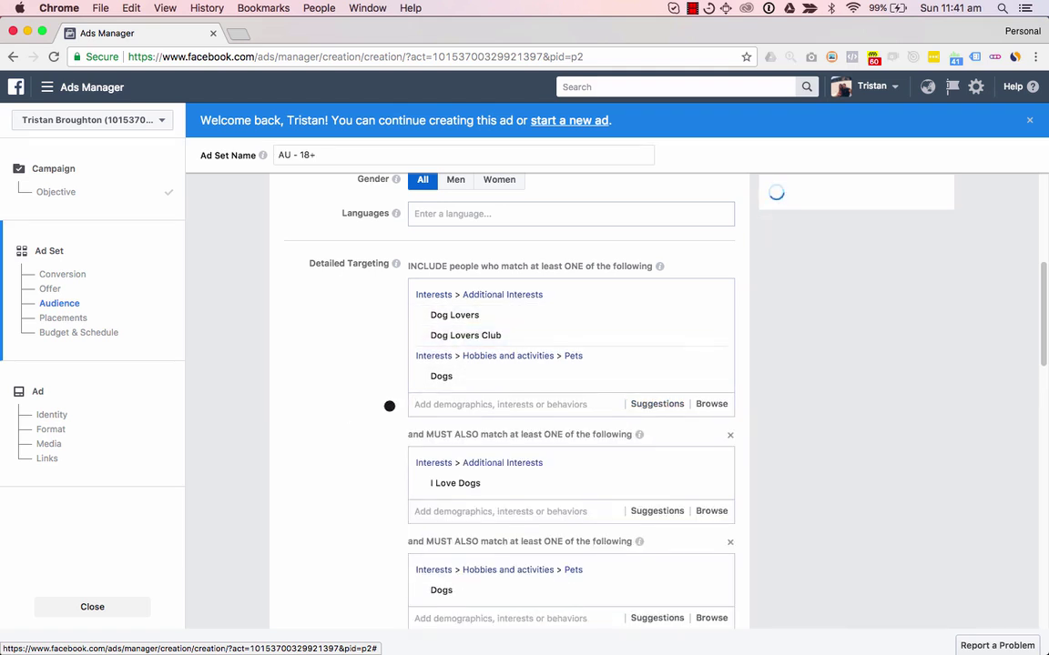
scroll(389, 405, "down", 1)
scroll(374, 394, "down", 1)
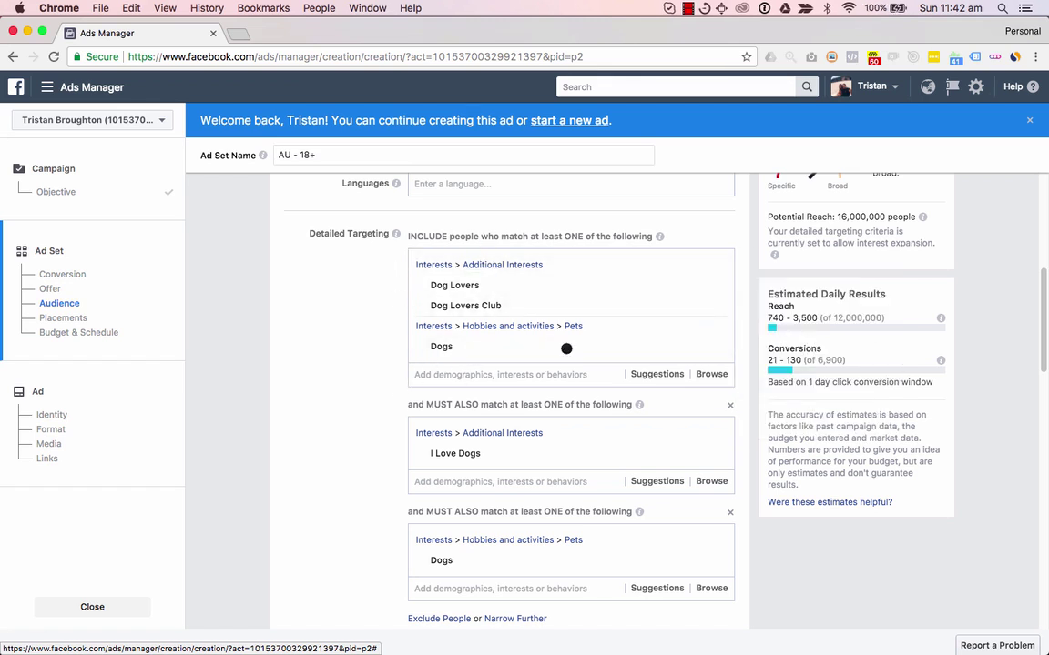
mouse_move(455, 285)
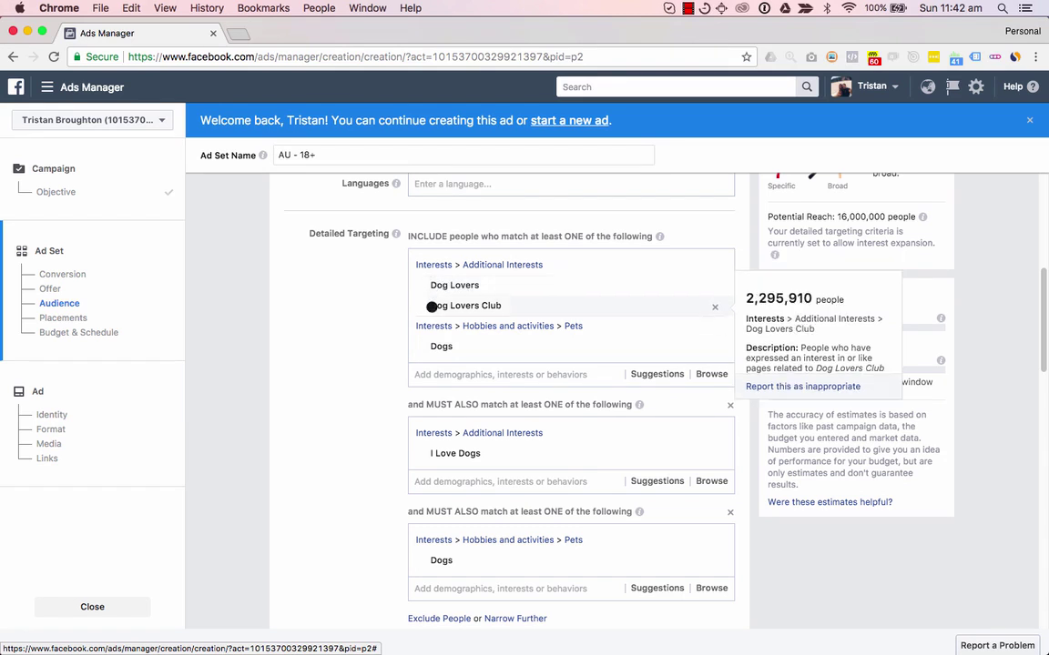
mouse_move(444, 353)
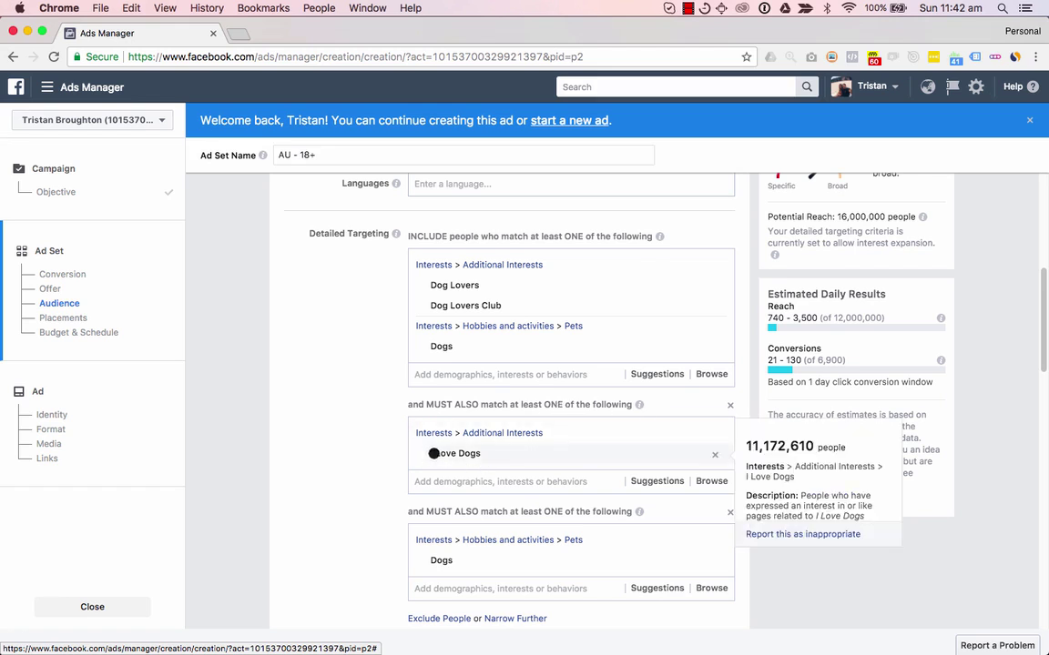
mouse_move(442, 562)
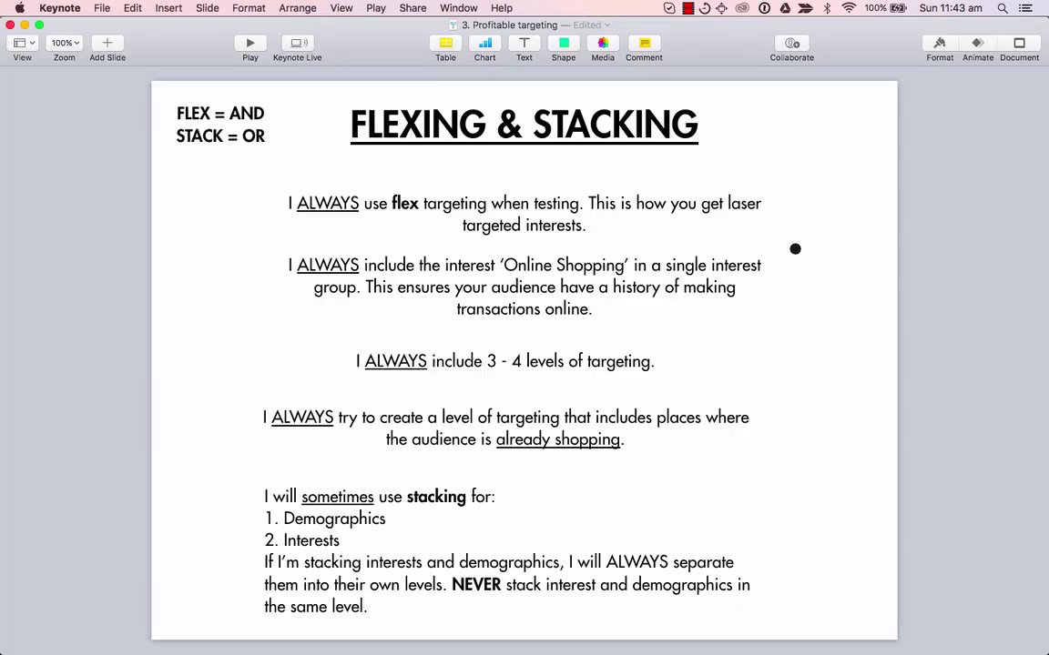
- Highlight the flex targeting sentence about getting laser-targeted interests
triple_click(368, 204)
left_click(625, 227)
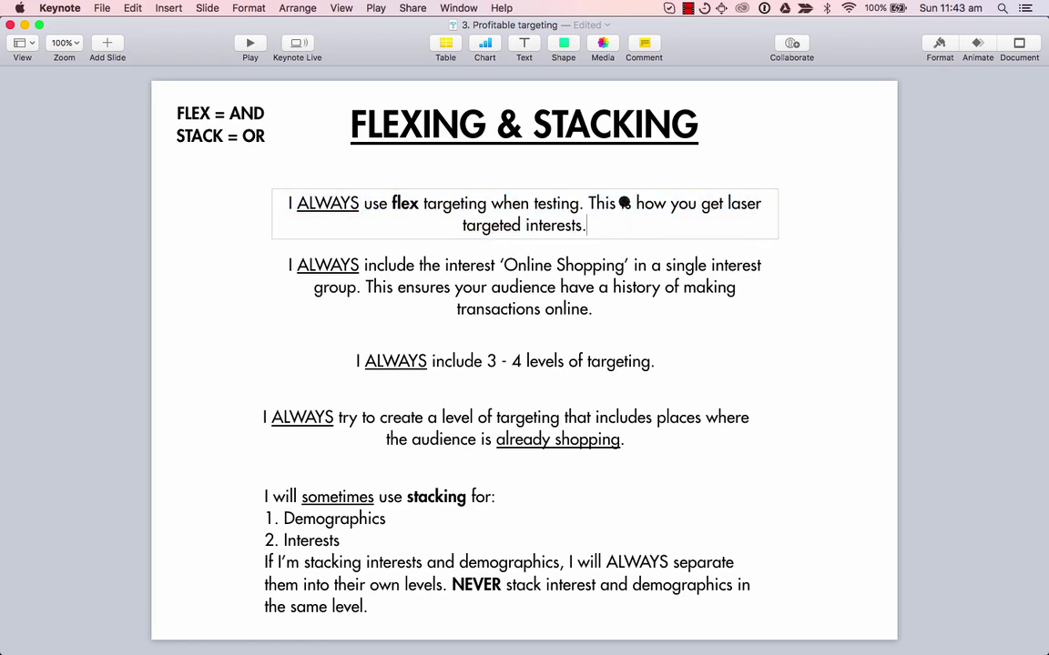
double_click(627, 204)
left_click_drag(643, 207, 674, 223)
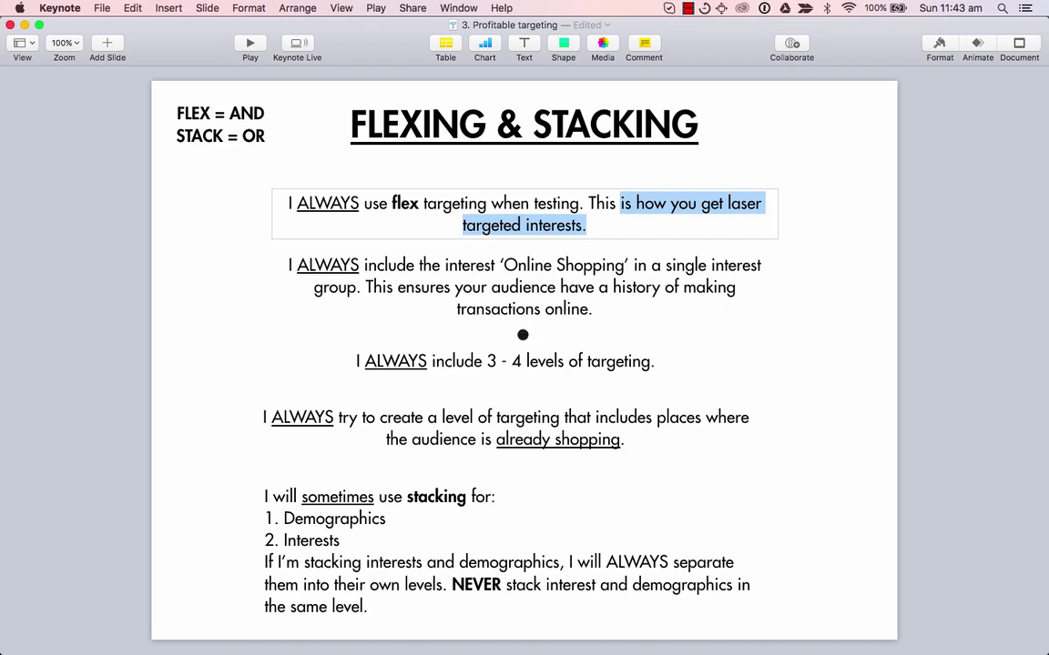
- Highlight the Online Shopping advice and the transaction history part, then return to Ads Manager
left_click(460, 308)
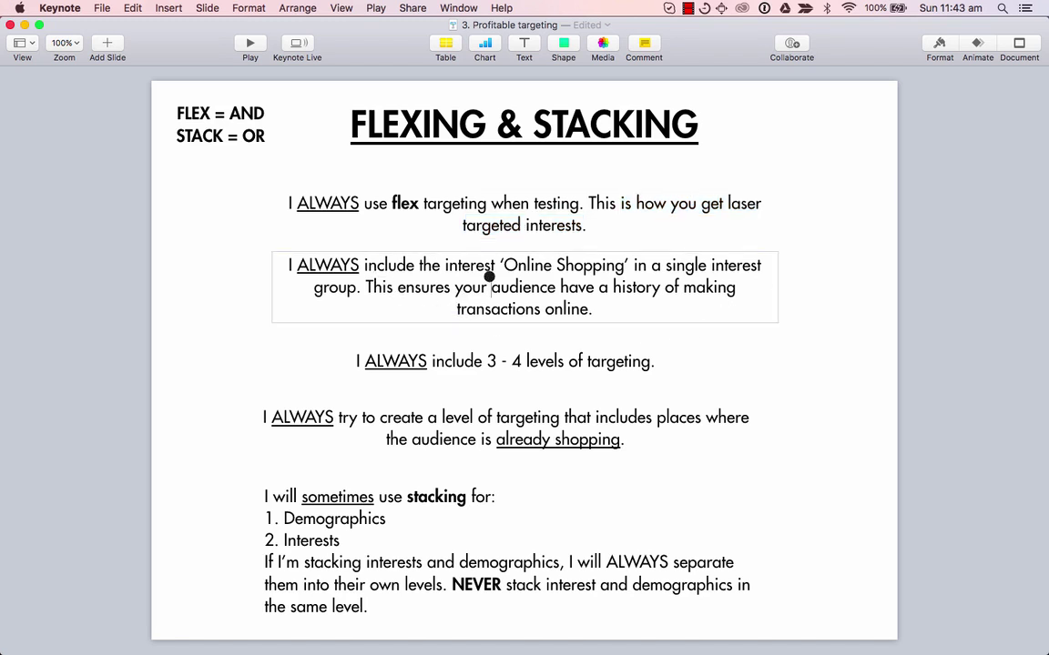
left_click_drag(504, 265, 672, 280)
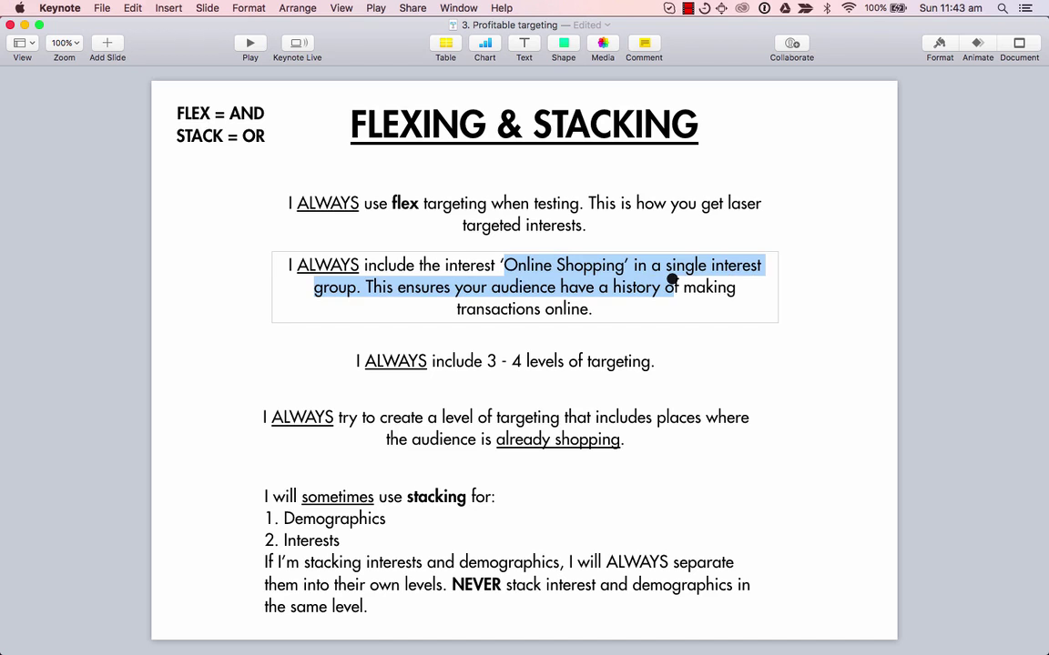
left_click_drag(421, 287, 615, 305)
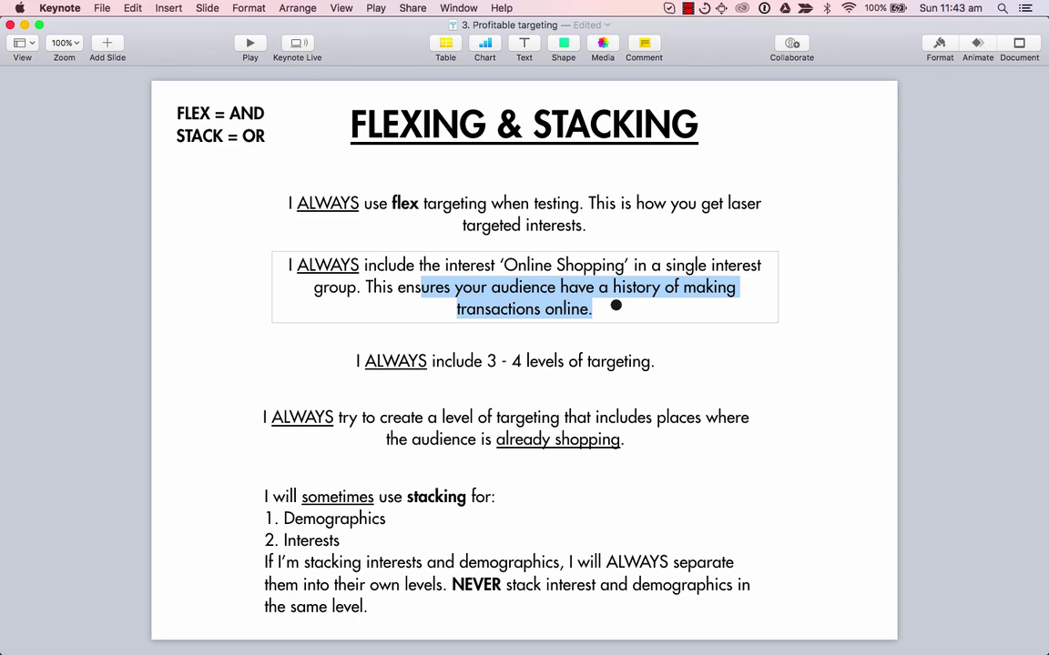
key("super+Tab")
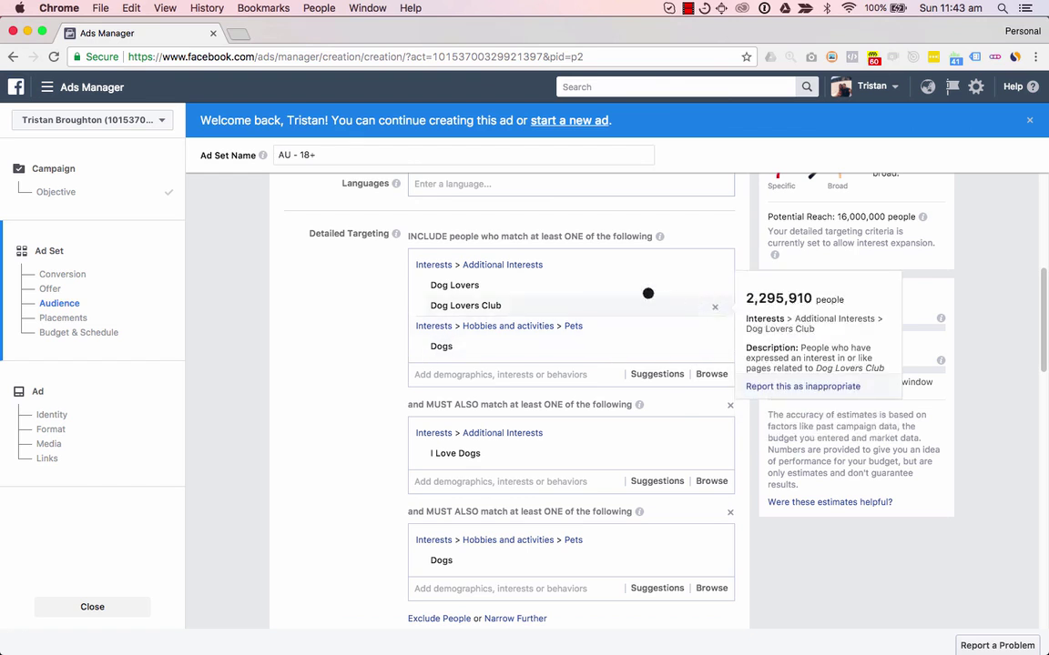
- Add a fourth must-also-match level with the Online shopping interest, then return to Keynote
scroll(533, 514, "down", 1)
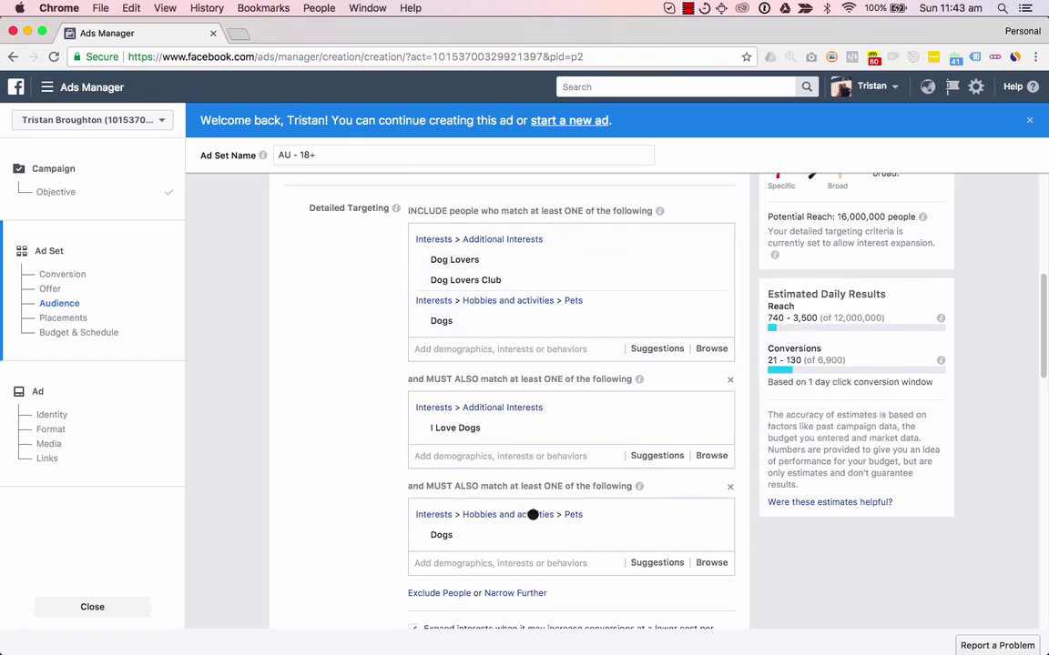
left_click(496, 593)
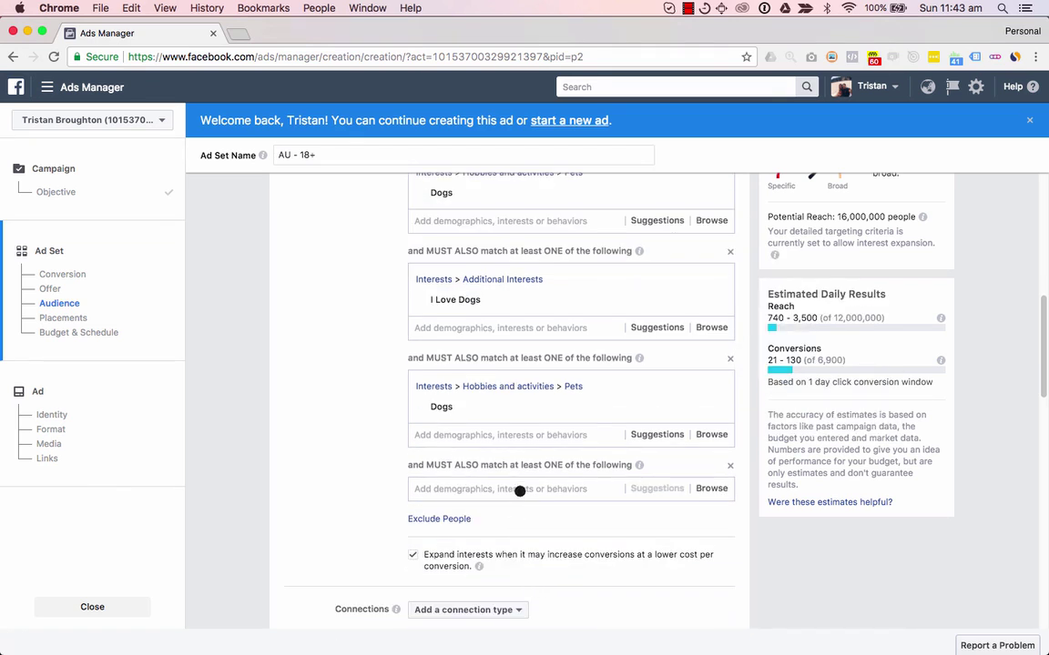
left_click(518, 492)
type("online shopping")
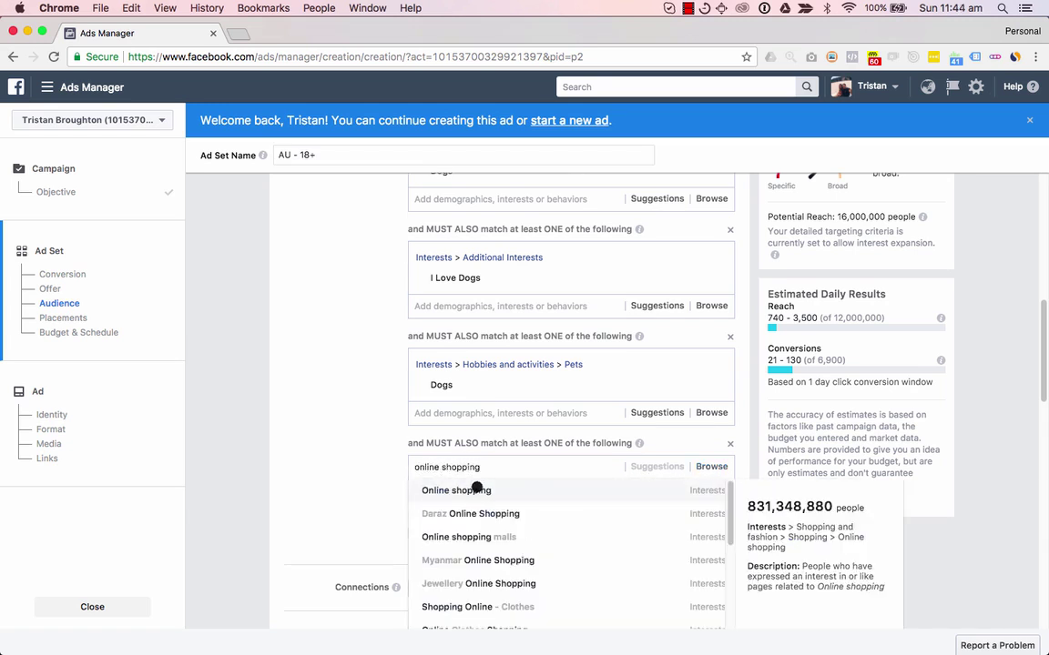
left_click(477, 489)
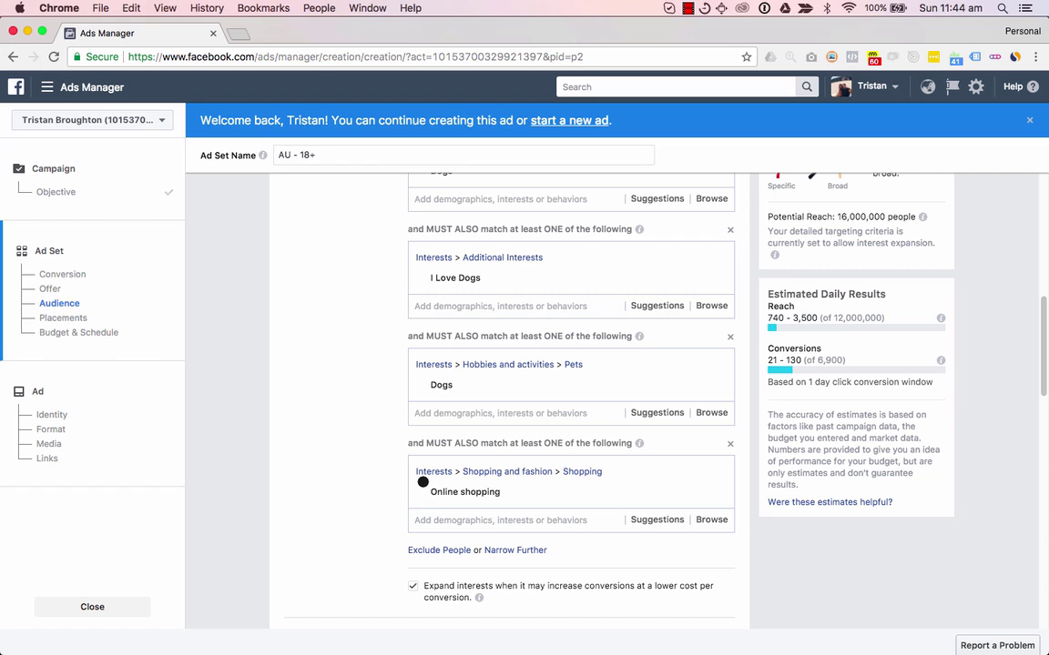
mouse_move(433, 493)
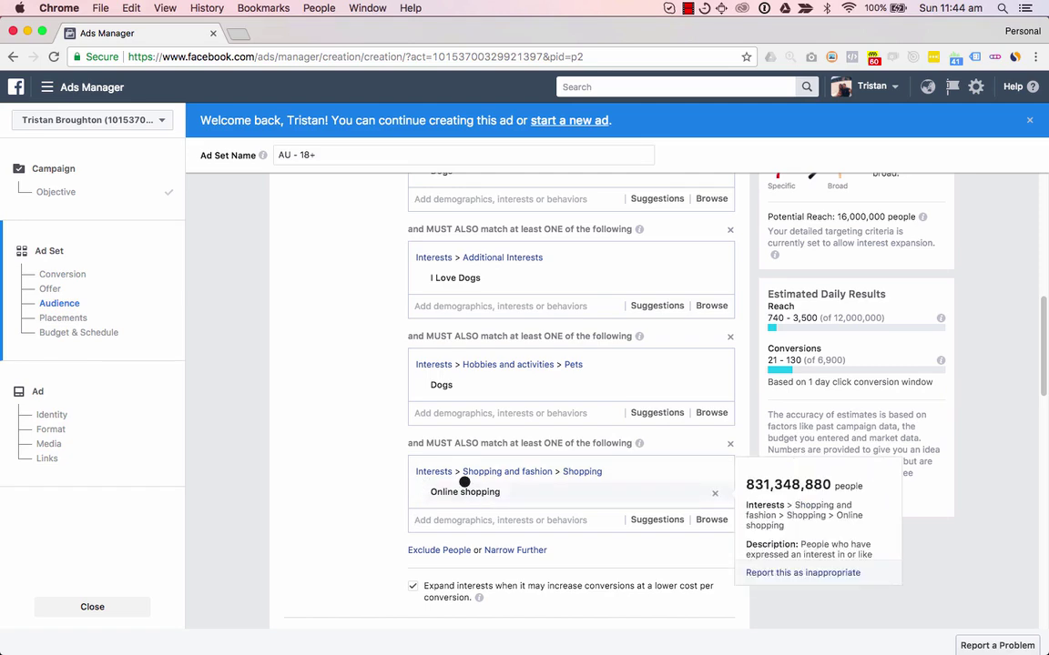
key("super+Tab")
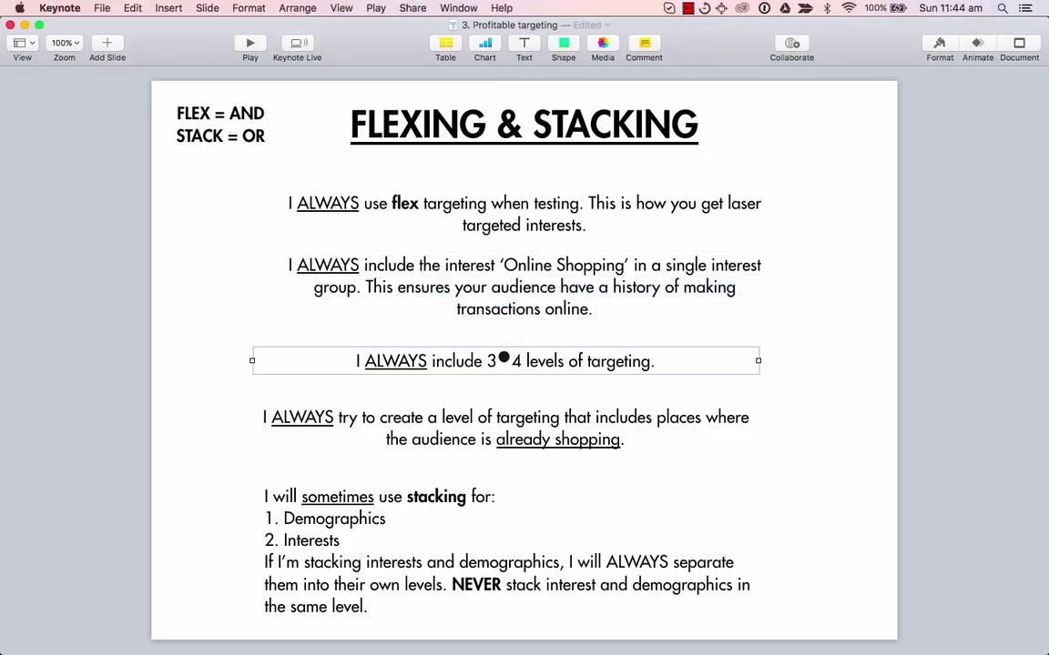
triple_click(504, 357)
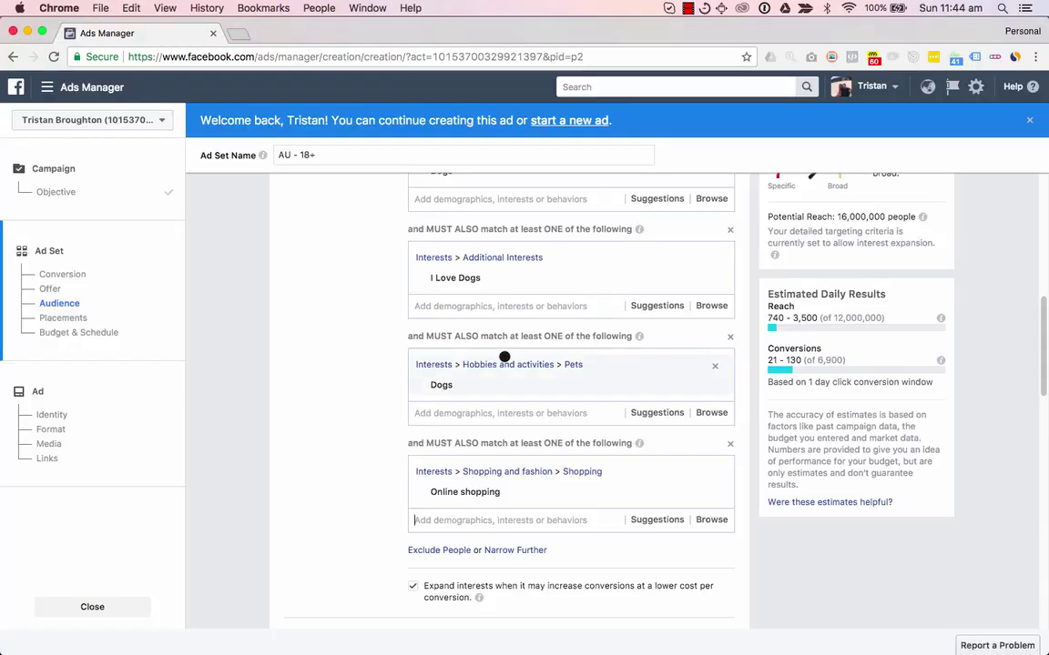
scroll(848, 570, "up", 2)
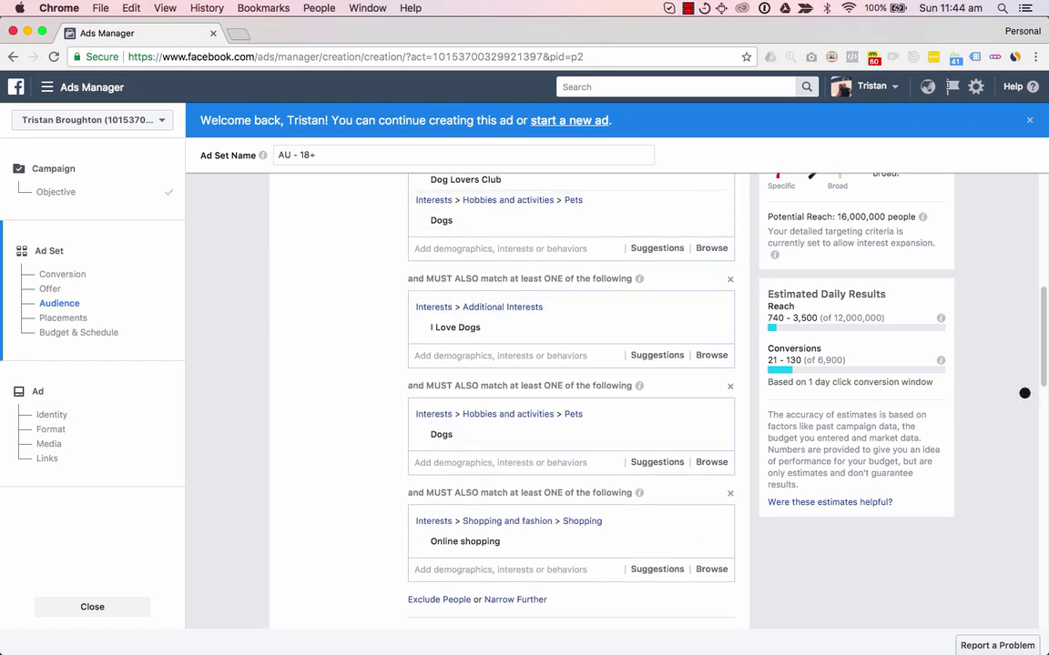
scroll(1042, 337, "up", 2)
mouse_move(685, 284)
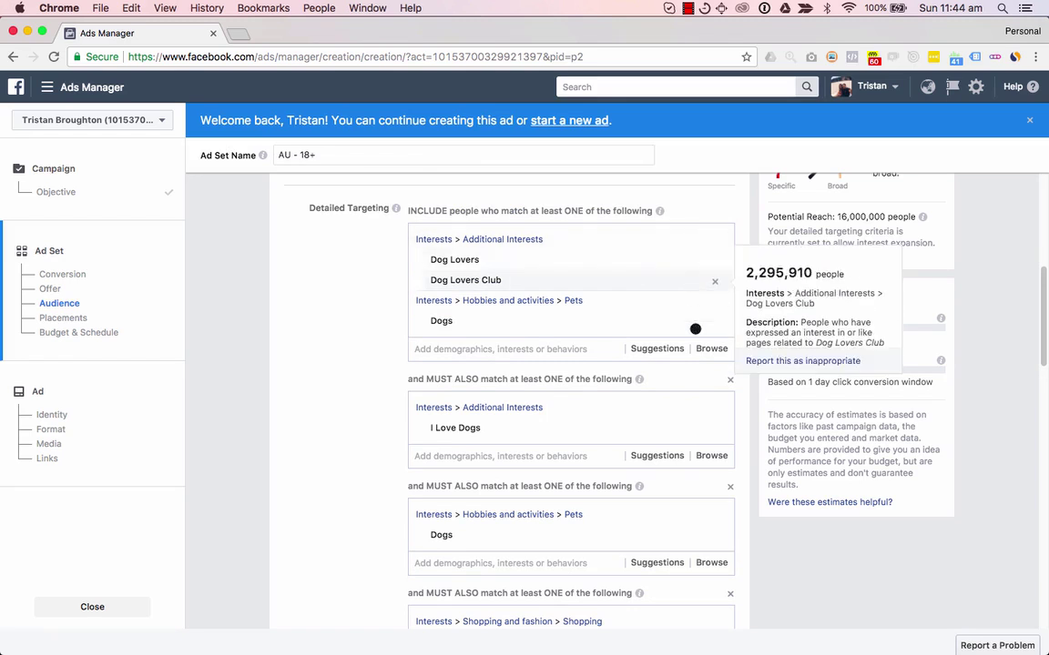
scroll(667, 563, "down", 2)
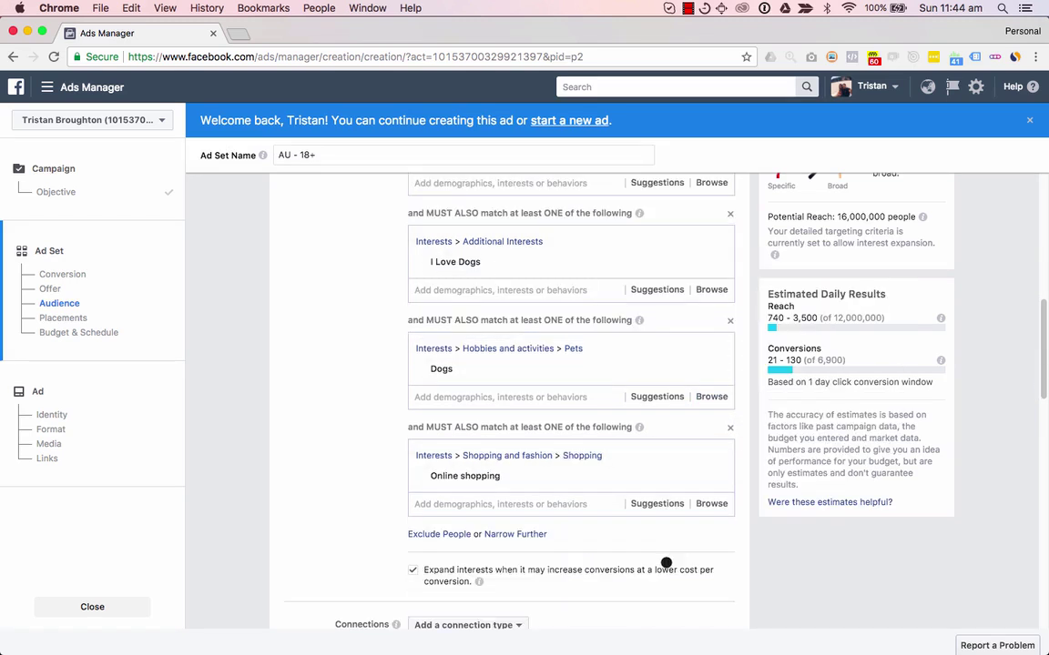
left_click_drag(1044, 381, 1040, 362)
mouse_move(610, 586)
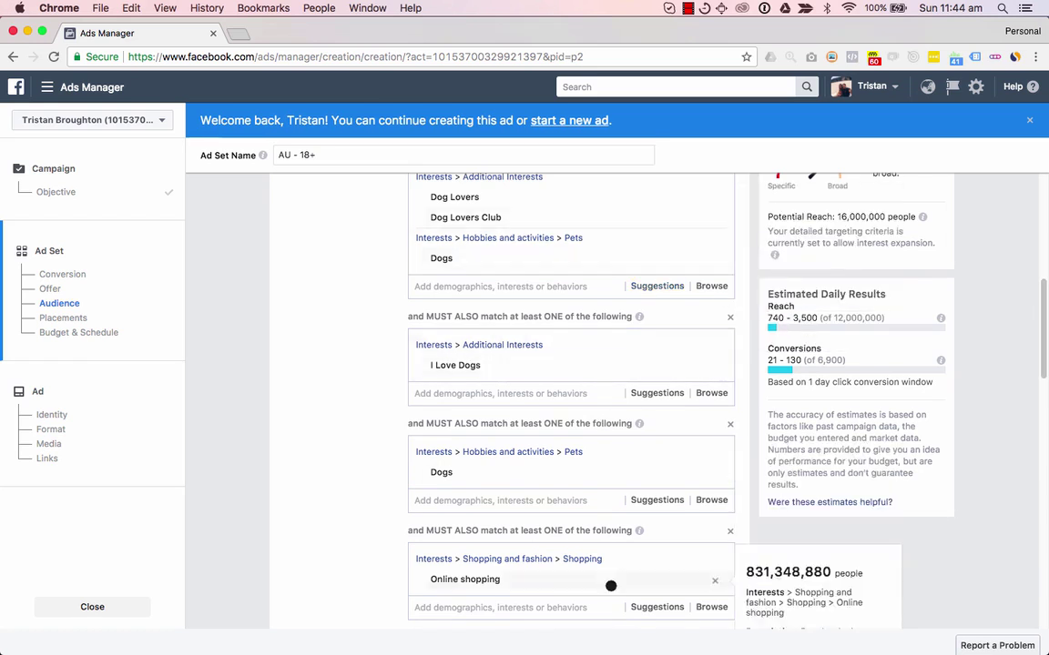
mouse_move(584, 216)
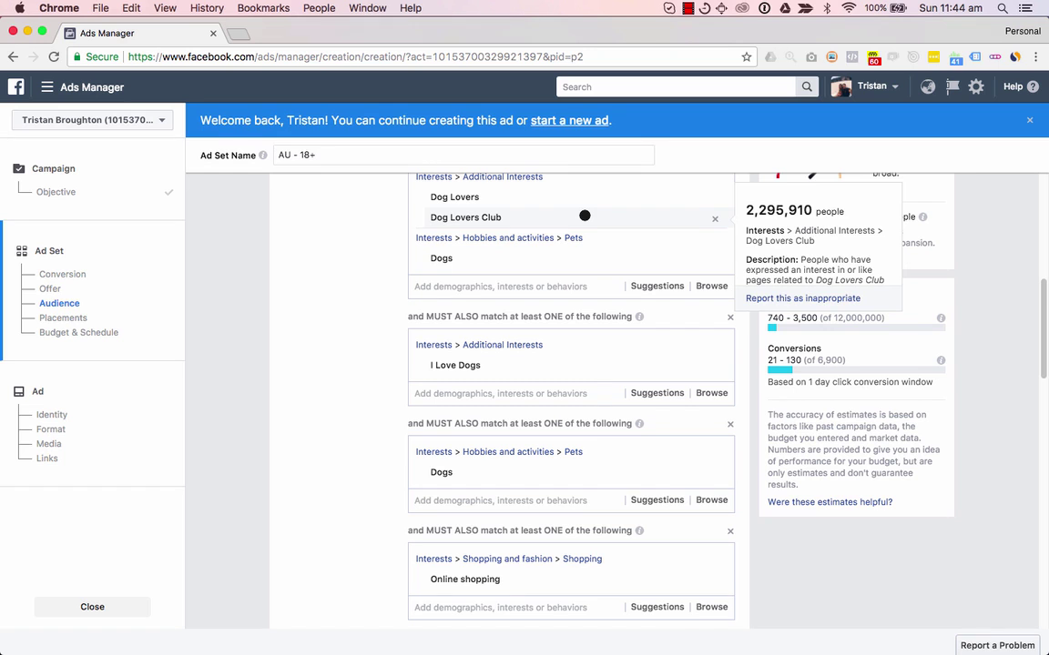
mouse_move(611, 257)
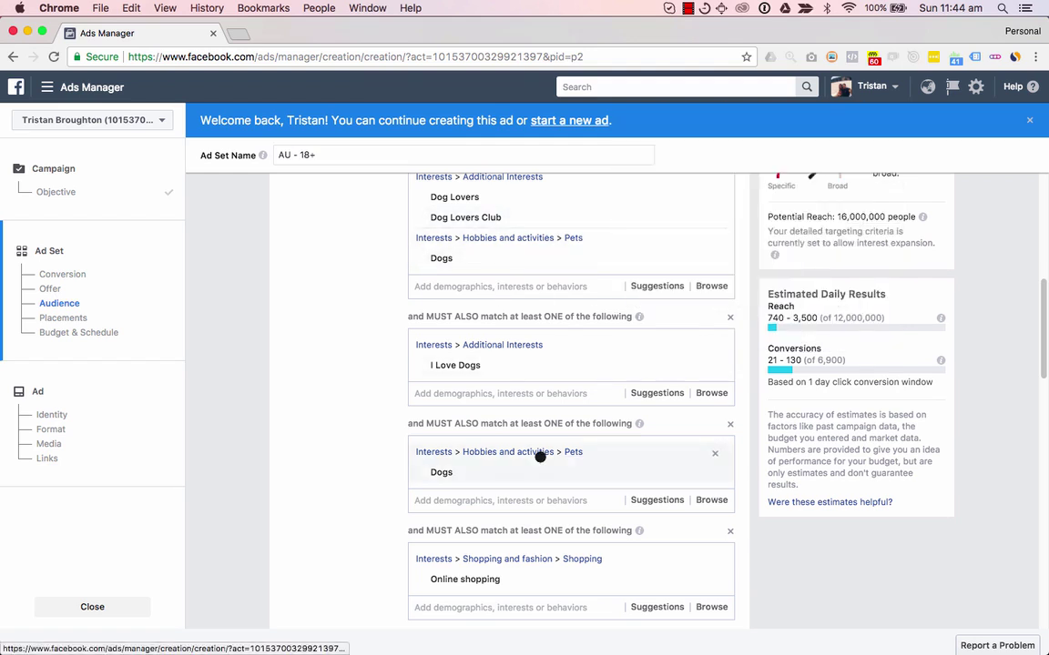
mouse_move(444, 579)
left_click_drag(428, 579, 549, 580)
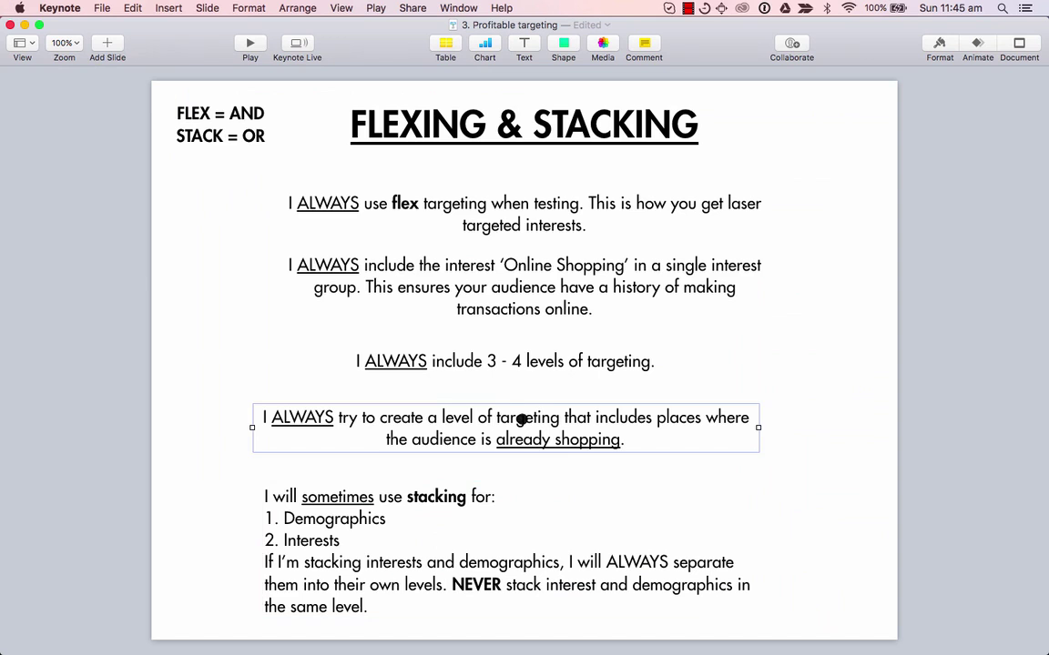
triple_click(615, 439)
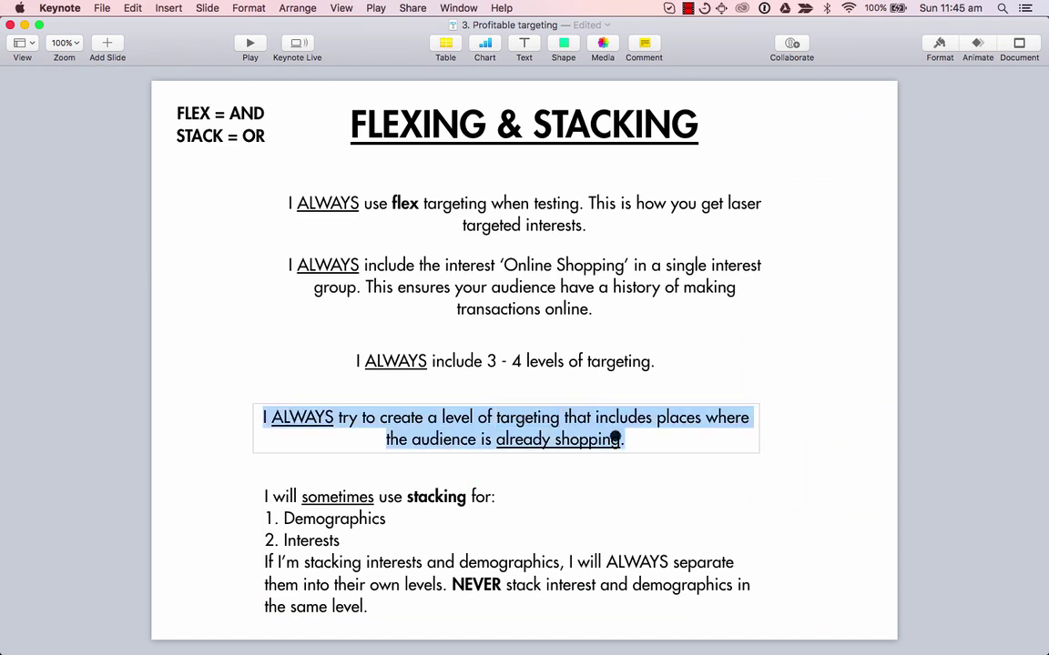
left_click(666, 441)
left_click_drag(669, 443, 176, 419)
triple_click(351, 421)
left_click(636, 442)
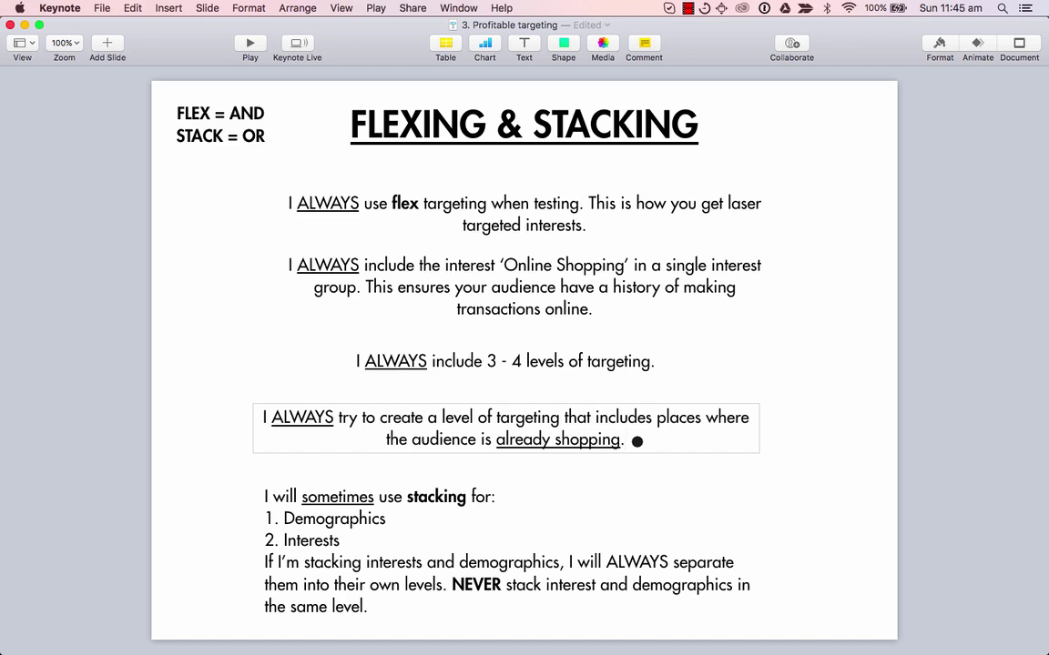
left_click(393, 543)
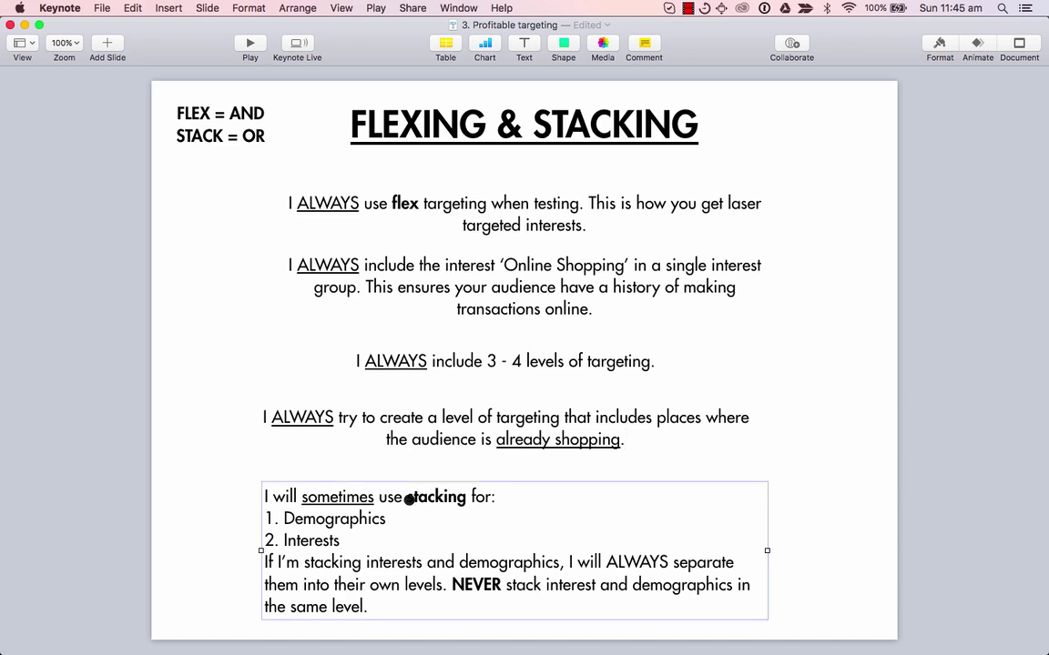
triple_click(409, 499)
left_click_drag(276, 519, 393, 537)
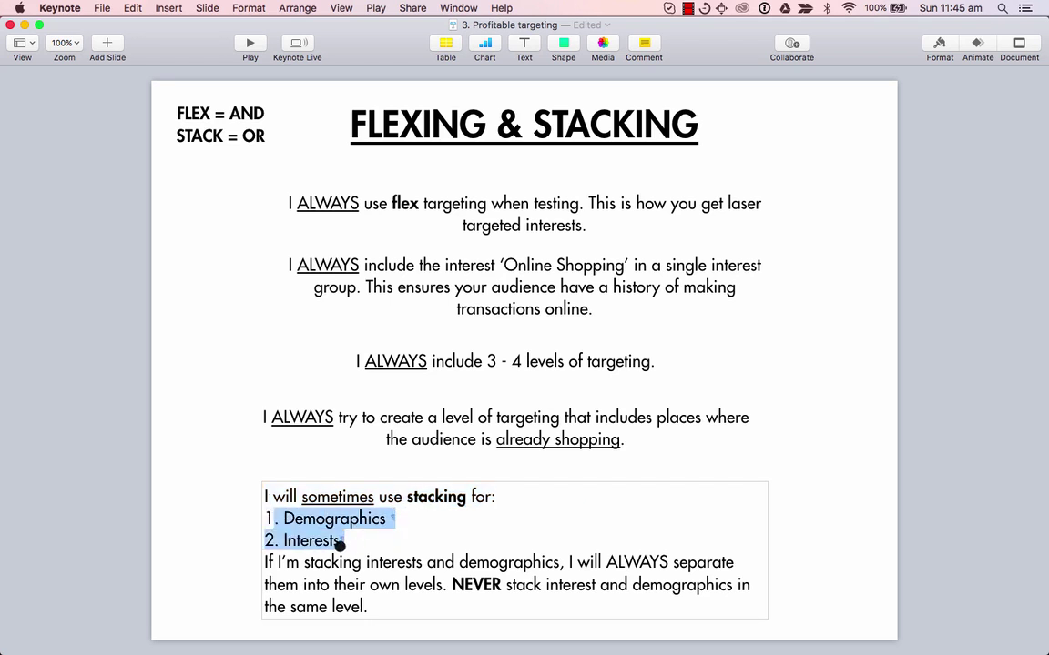
left_click_drag(306, 563, 764, 576)
- Remove Dog Lovers, Dog Lovers Club and Dogs, emptying the first targeting level
key("super+Tab")
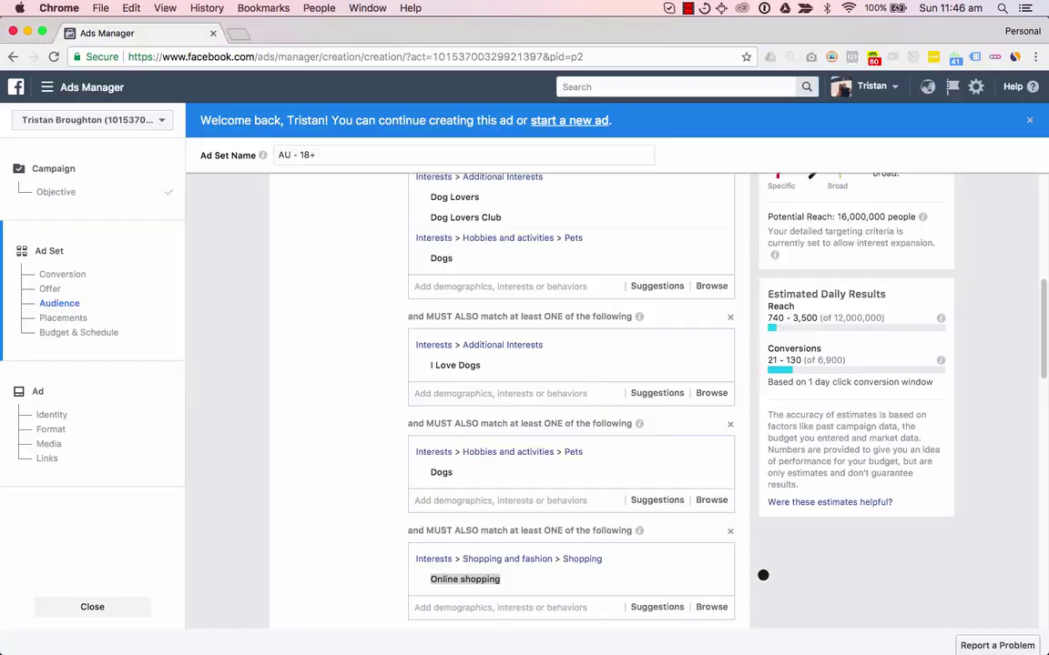
scroll(695, 270, "up", 1)
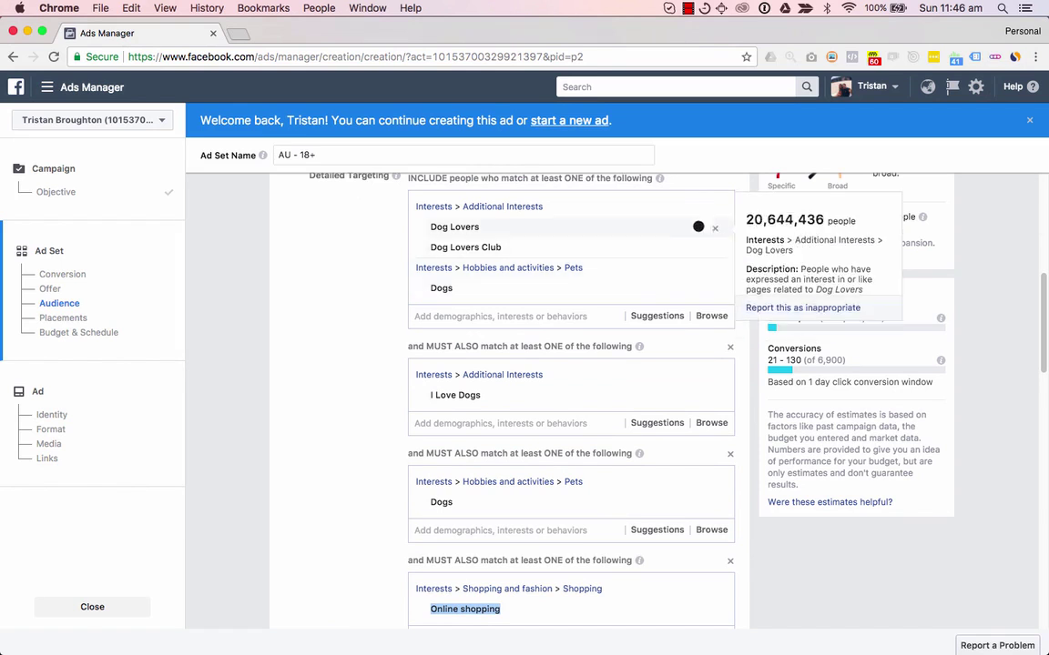
left_click(713, 228)
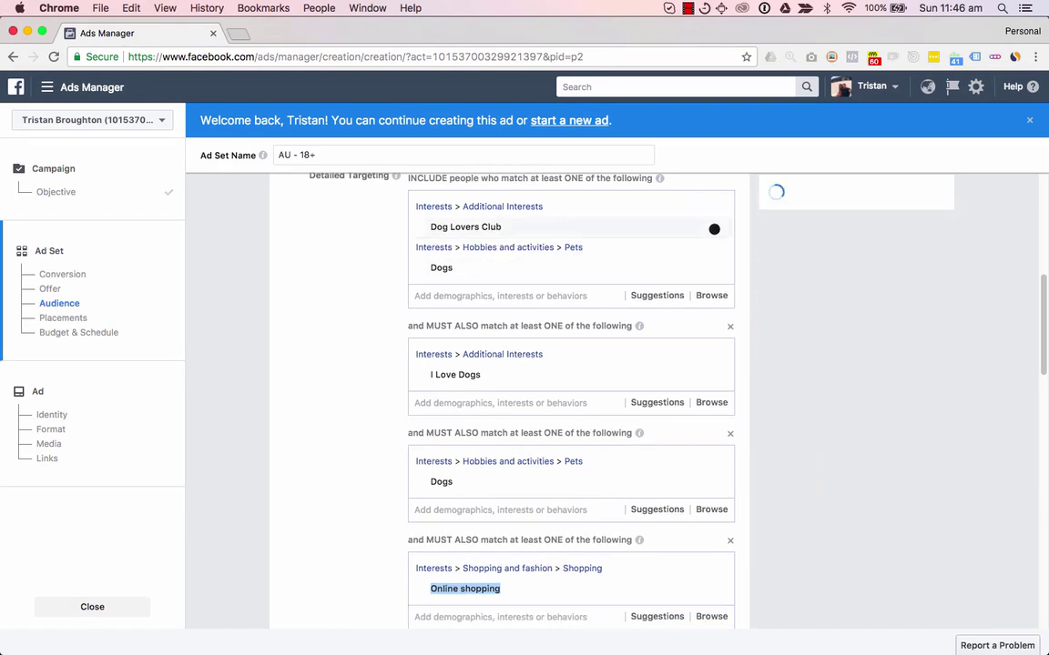
left_click(713, 229)
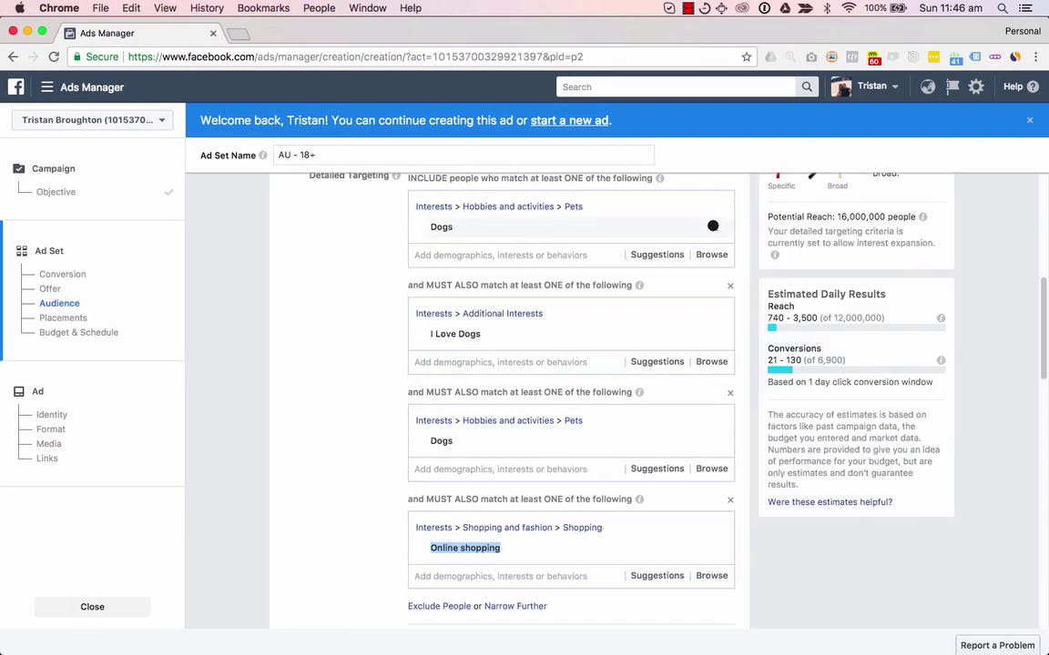
left_click(462, 227)
- Add Parents with preschoolers (03-05 years) and early school-age children (06-08 years) to the first level
scroll(444, 243, "up", 2)
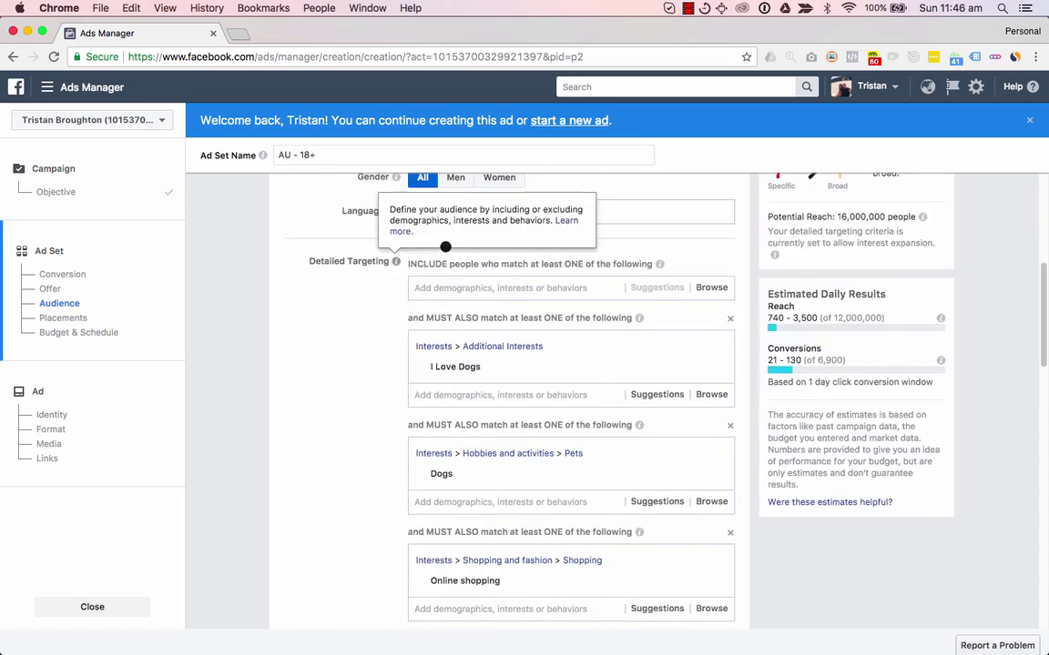
left_click(624, 294)
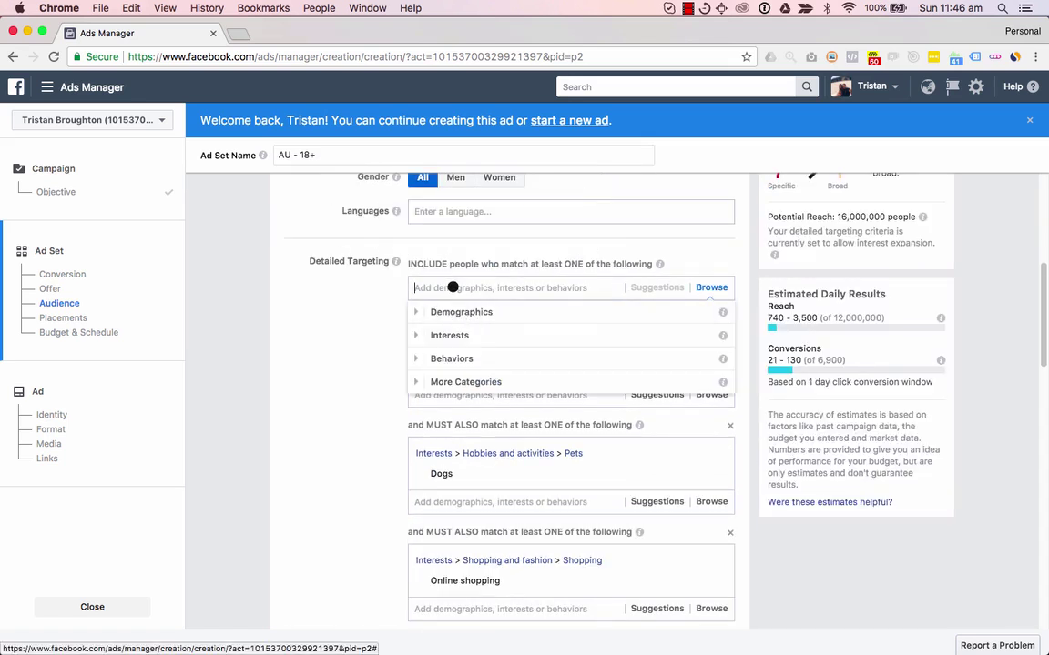
type("parents with")
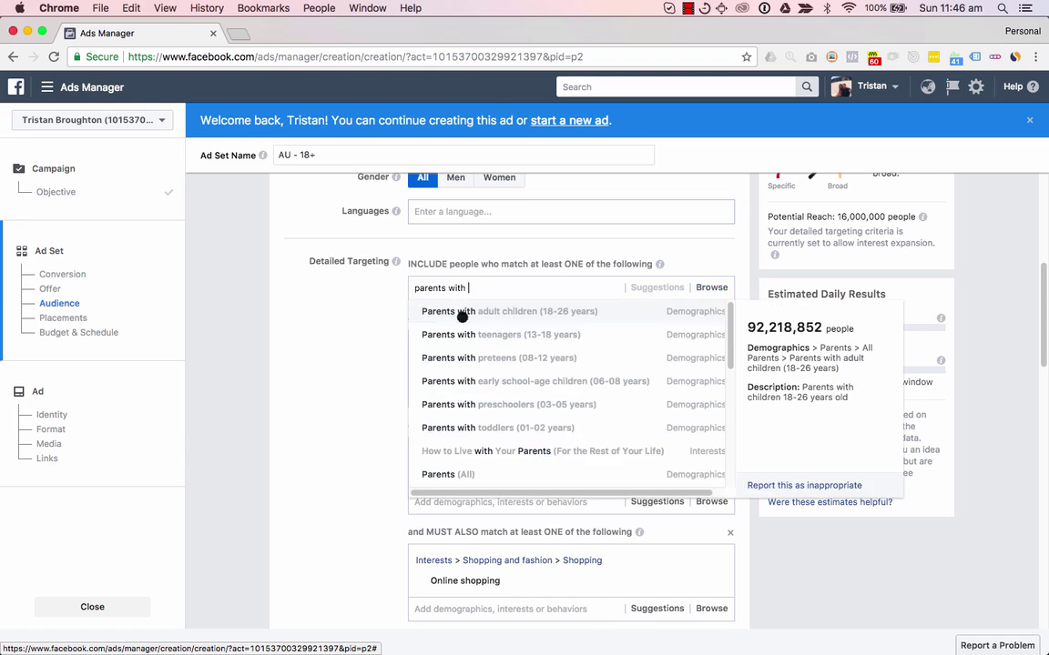
left_click(531, 405)
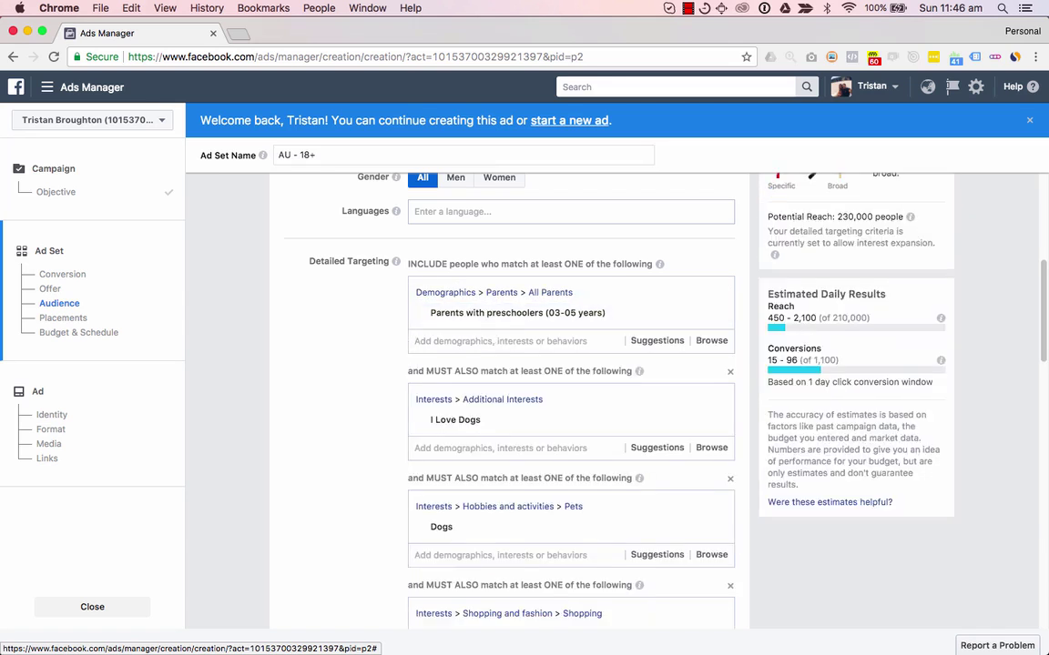
type("parents with")
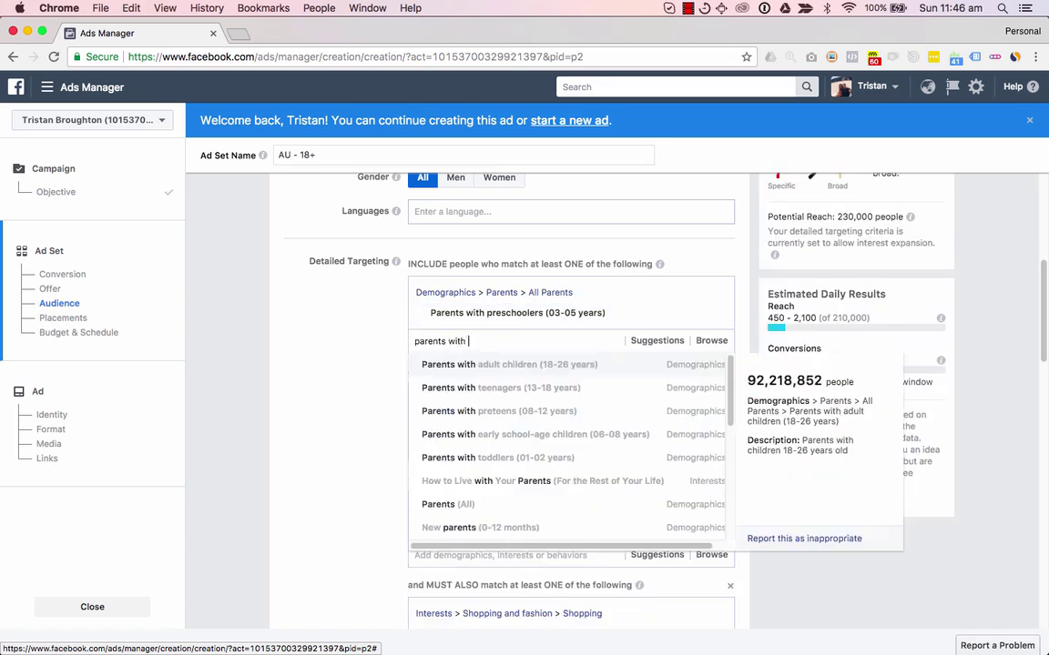
left_click(598, 434)
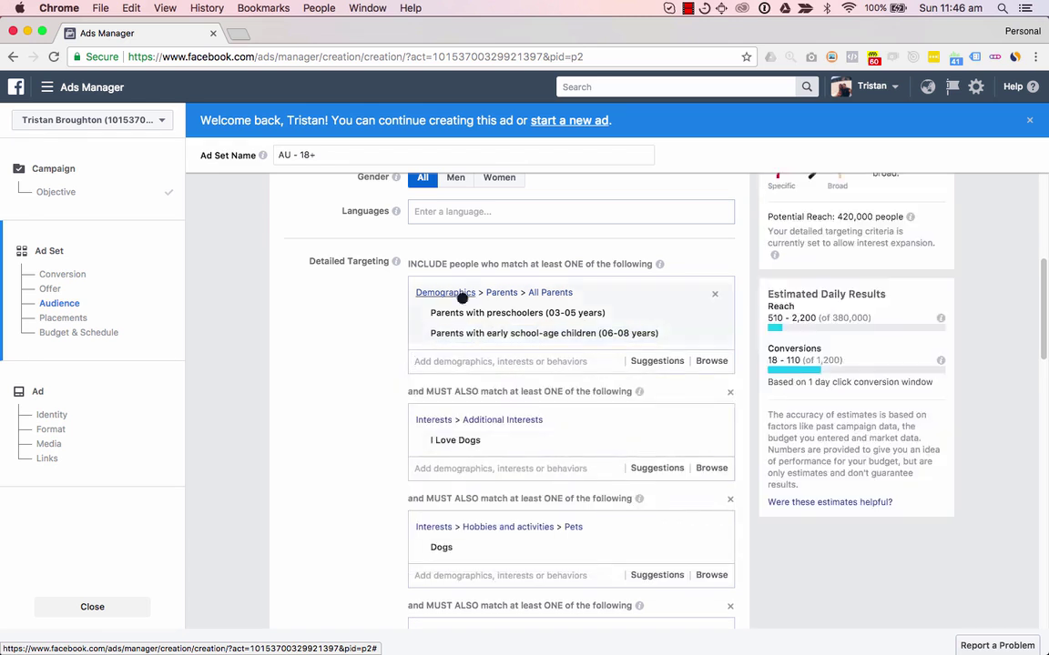
mouse_move(467, 308)
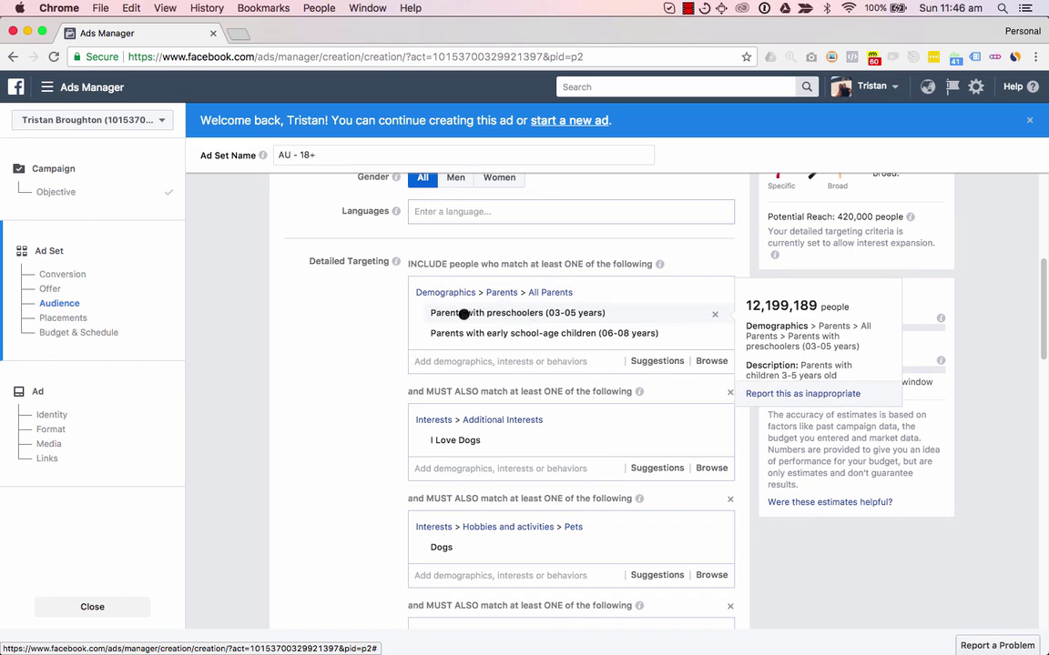
mouse_move(525, 332)
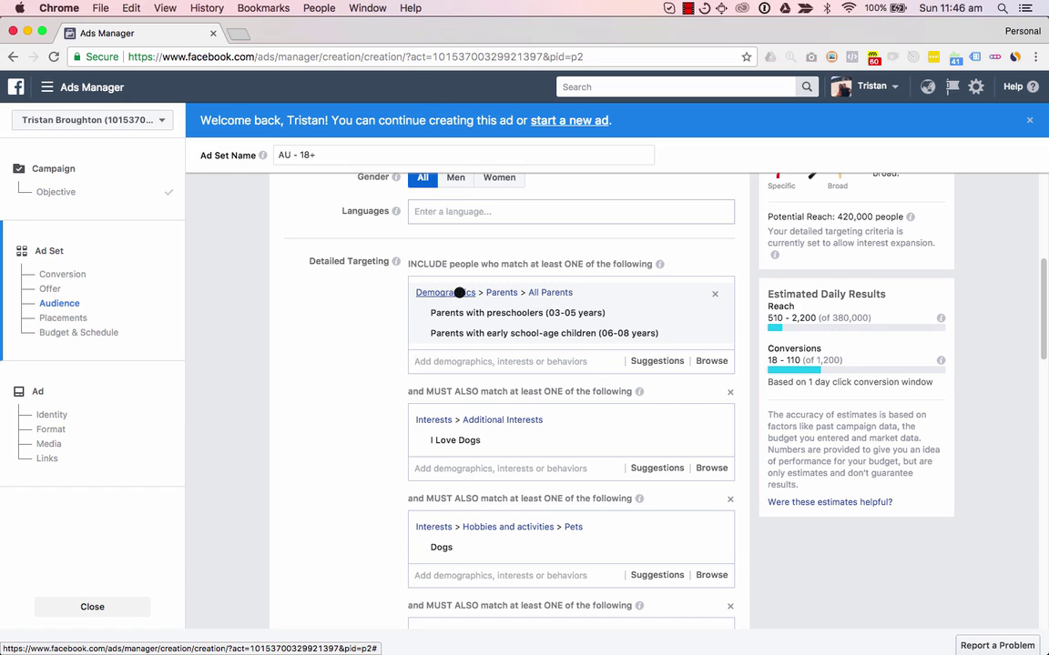
- Add the Dogs interest (Hobbies and activities > Pets) beside the two parent demographics
left_click(488, 360)
type("dog")
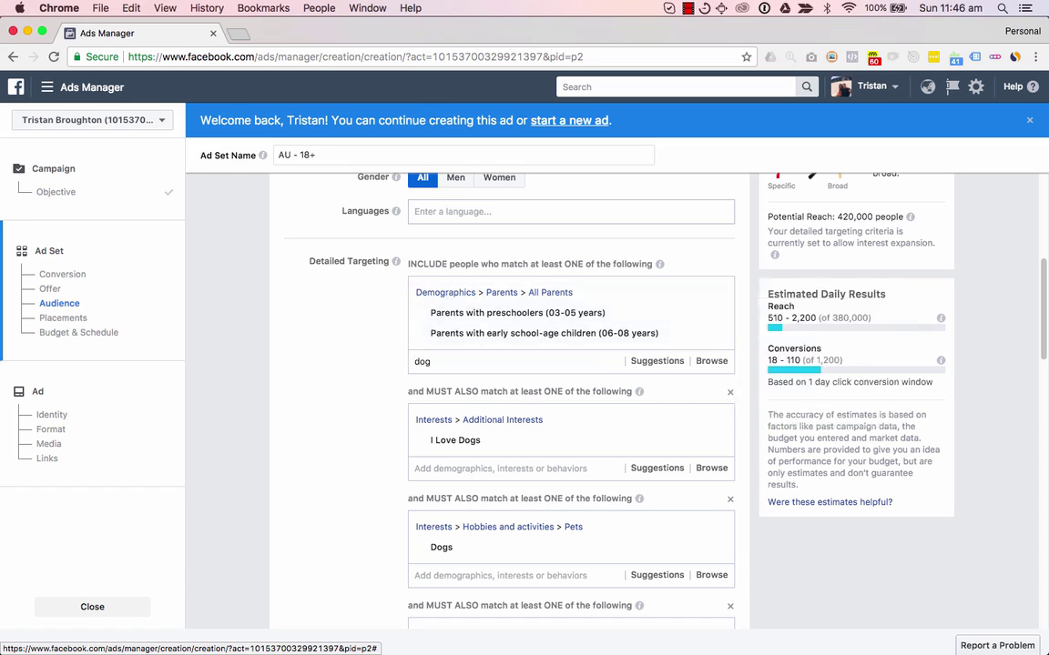
left_click(454, 384)
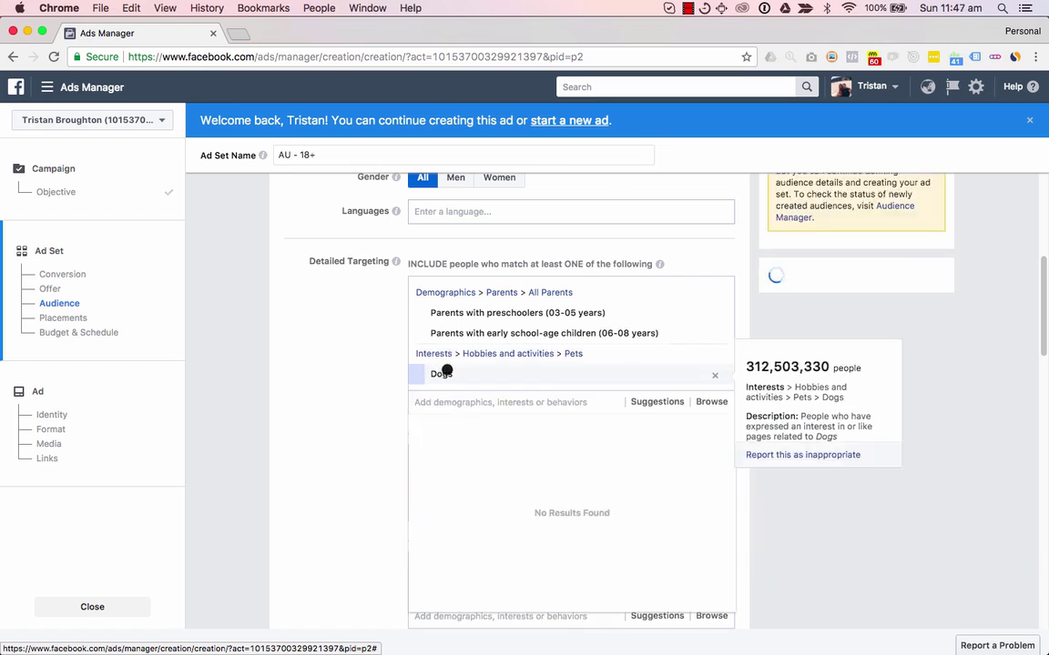